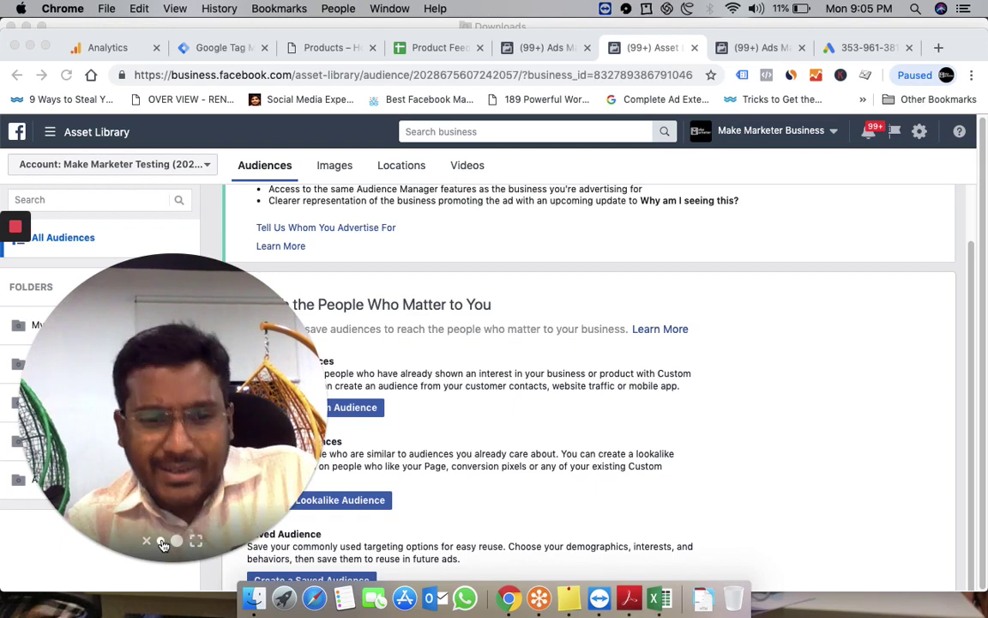
left_click(161, 542)
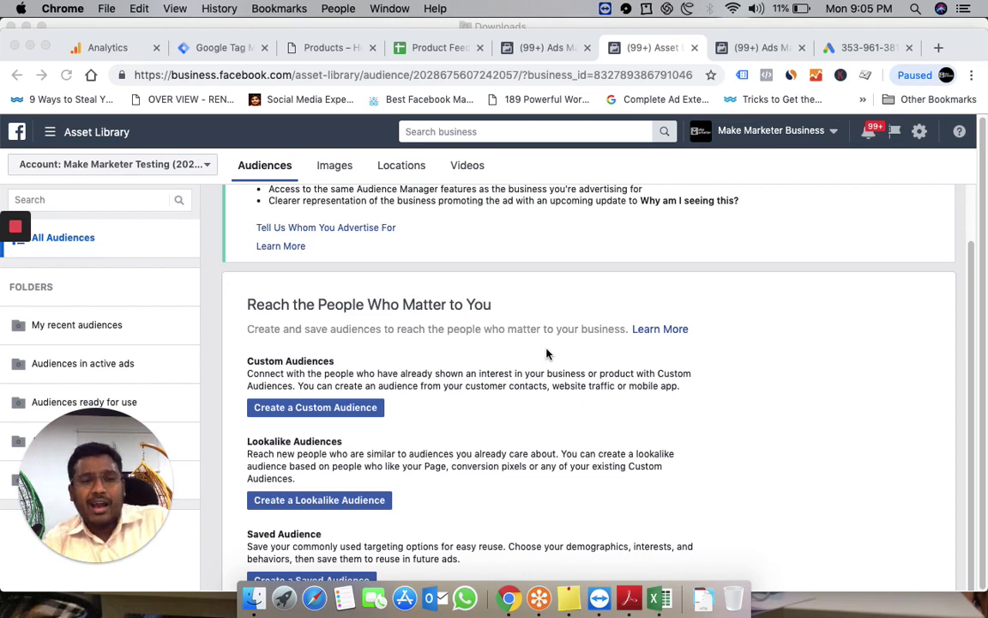
Open the Alaska Dining Table product page from the shop and inspect its fired events in Facebook Pixel Helper.
left_click(326, 47)
scroll(499, 269, "up", 3)
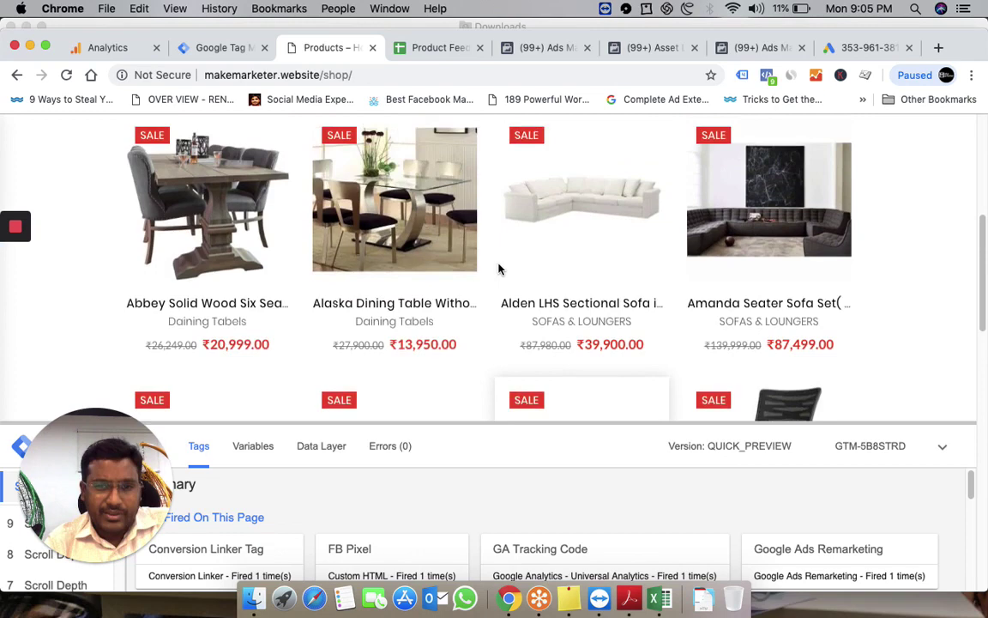
scroll(498, 269, "down", 3)
scroll(498, 270, "up", 3)
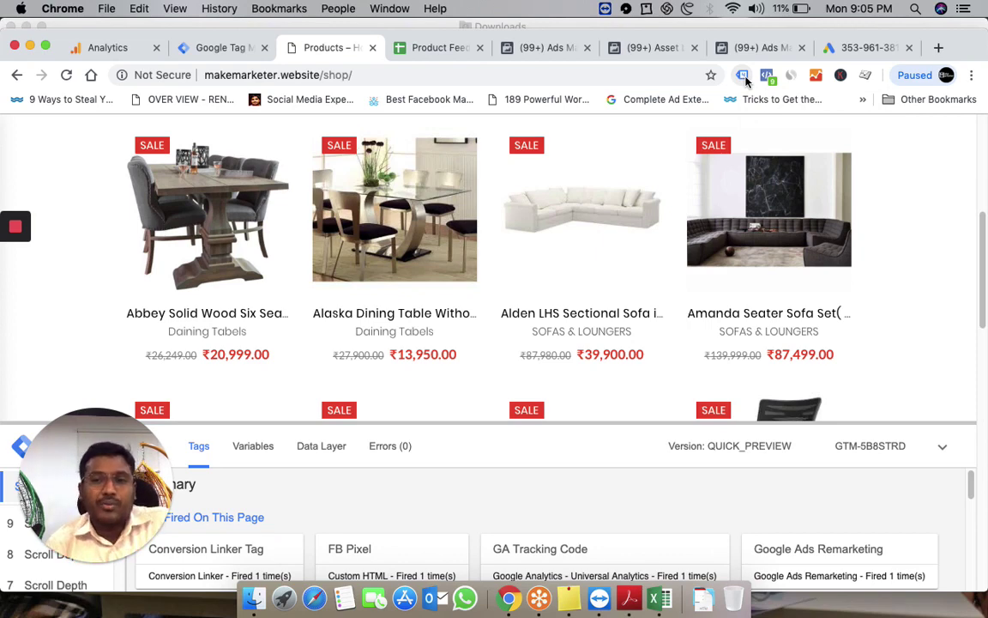
left_click(417, 232)
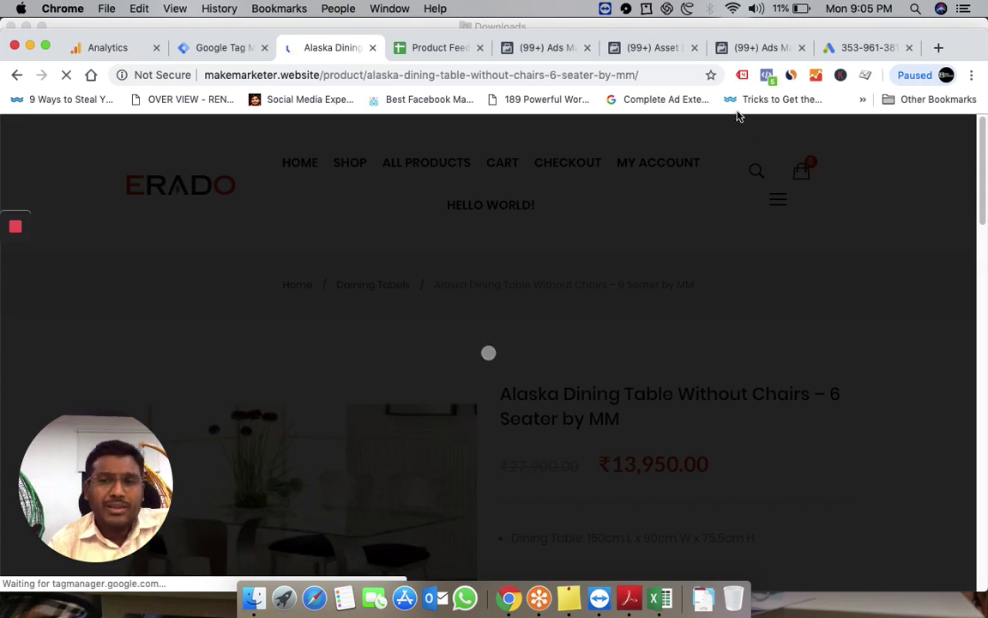
left_click(767, 79)
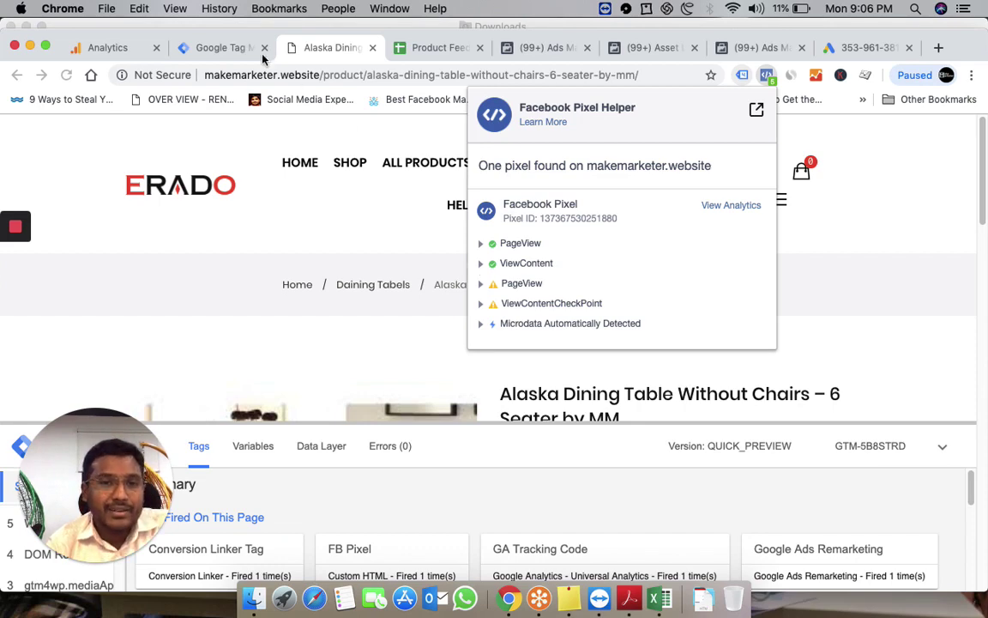
Examine the viewContent Event FB tag's HTML, setup tag, firing trigger and exception in Google Tag Manager, and close the tag.
left_click(212, 47)
scroll(435, 393, "down", 5)
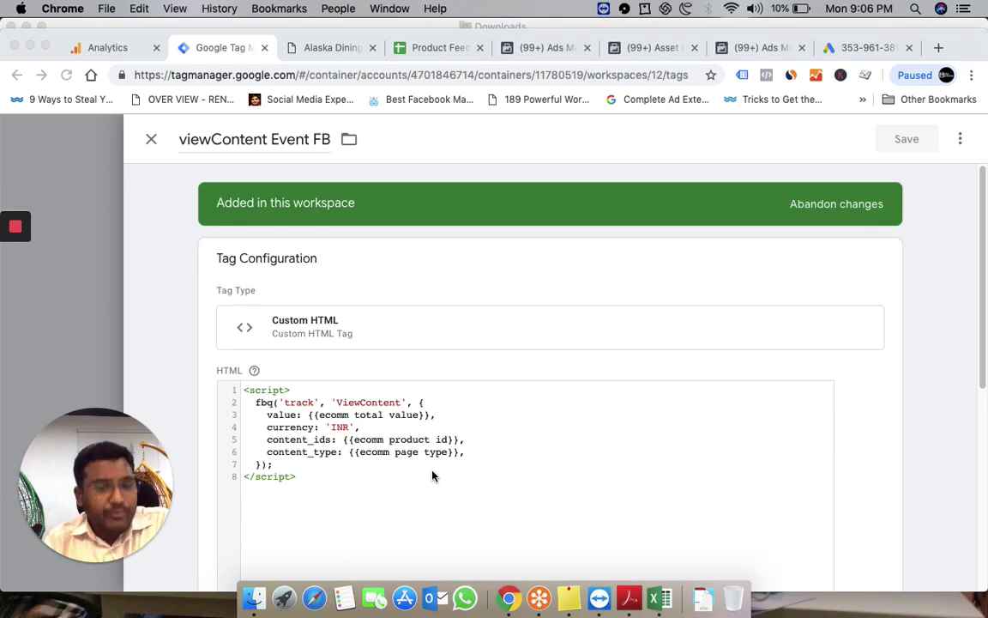
left_click(151, 142)
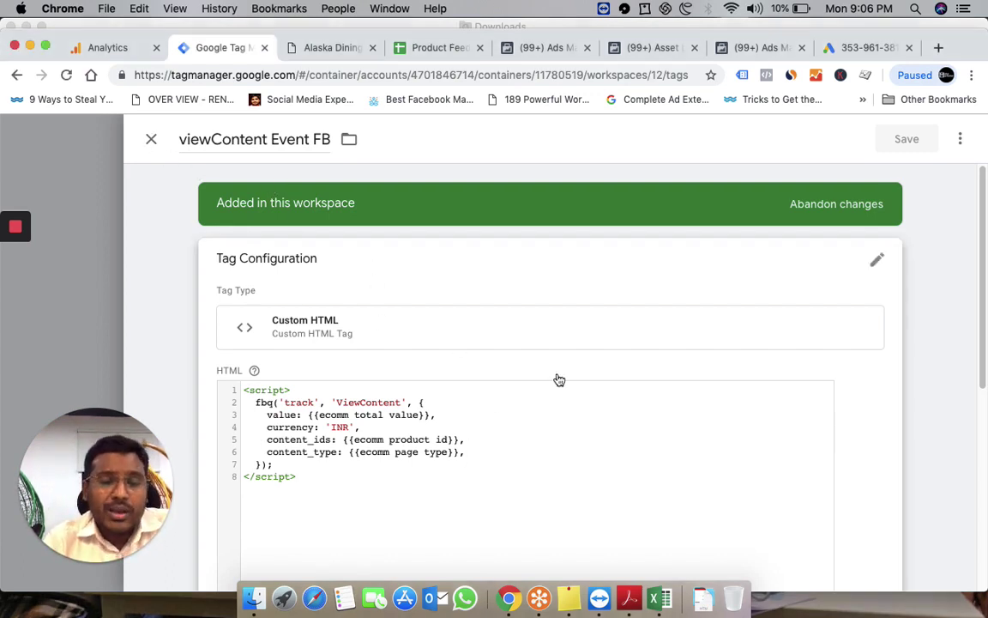
scroll(558, 380, "down", 7)
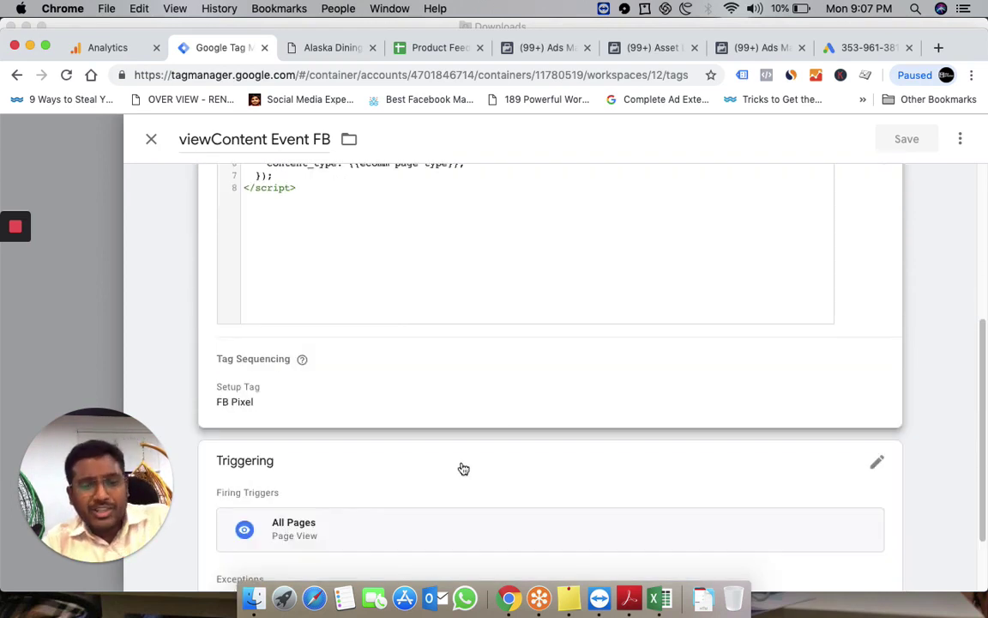
scroll(464, 468, "down", 2)
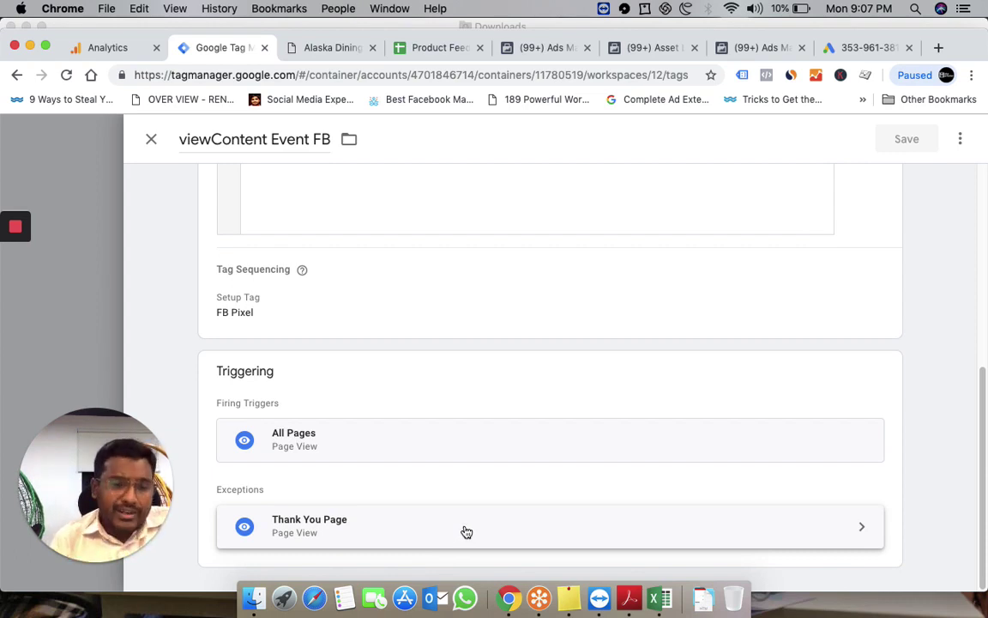
scroll(466, 532, "up", 5)
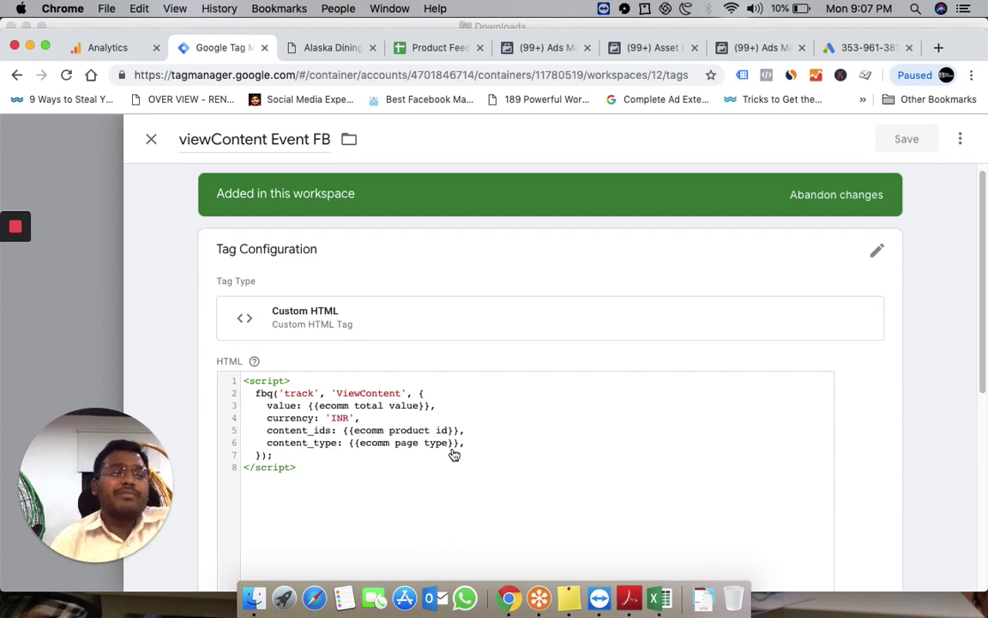
scroll(454, 454, "down", 5)
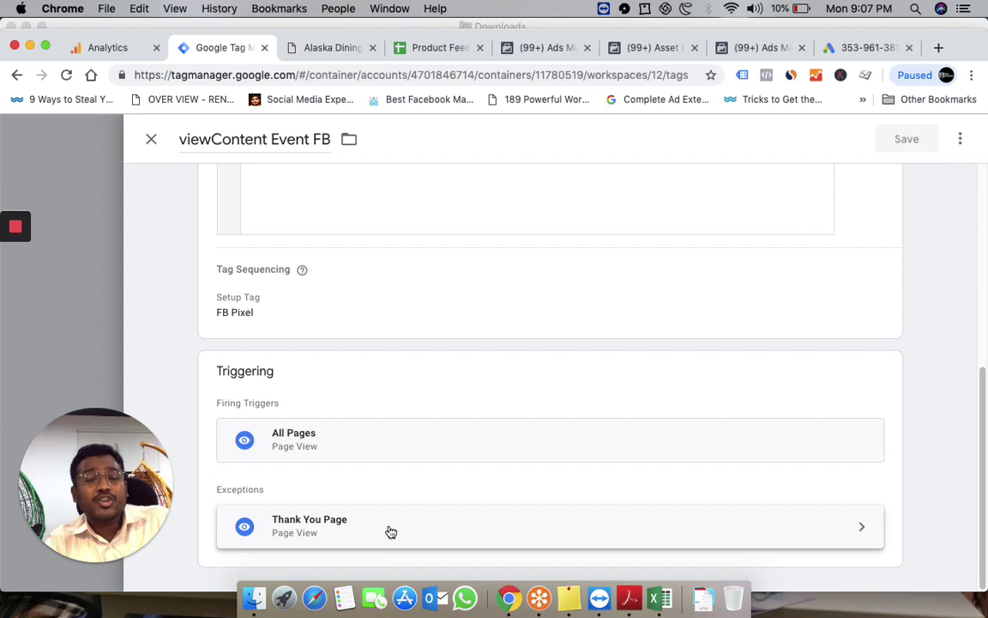
scroll(390, 532, "up", 8)
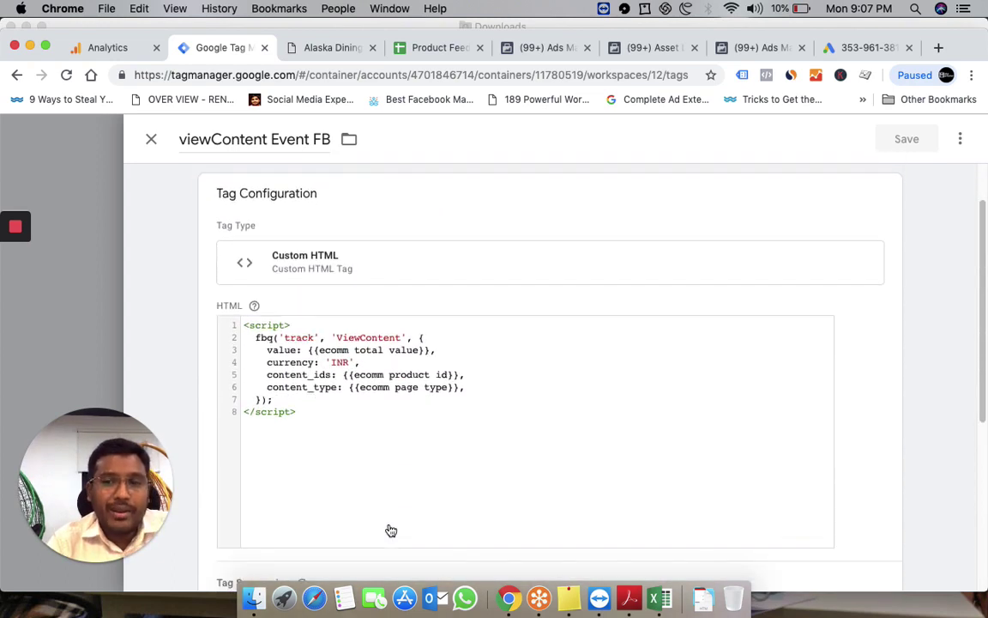
scroll(302, 342, "down", 8)
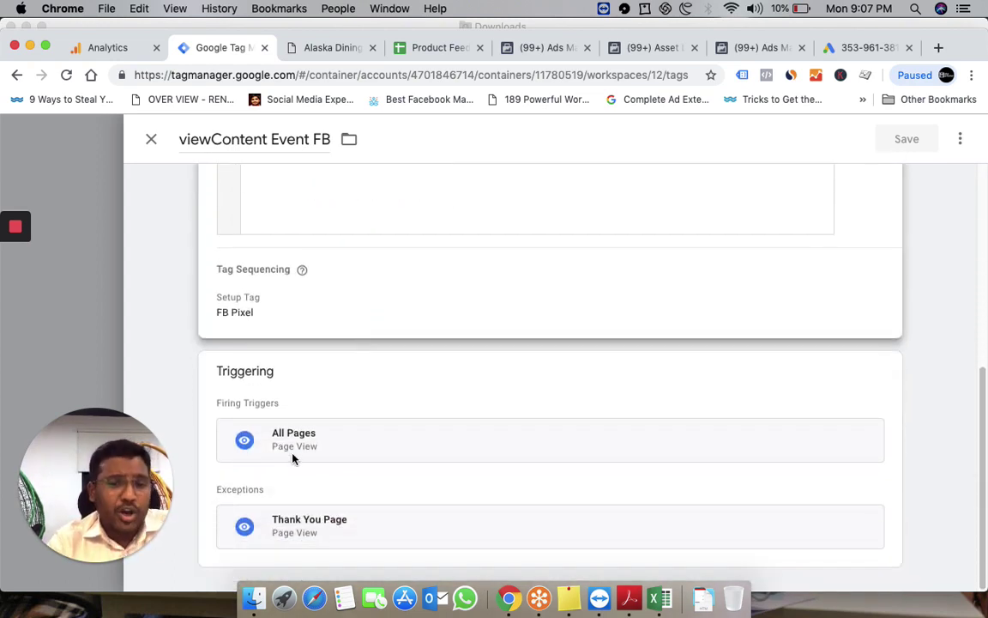
scroll(324, 456, "up", 2)
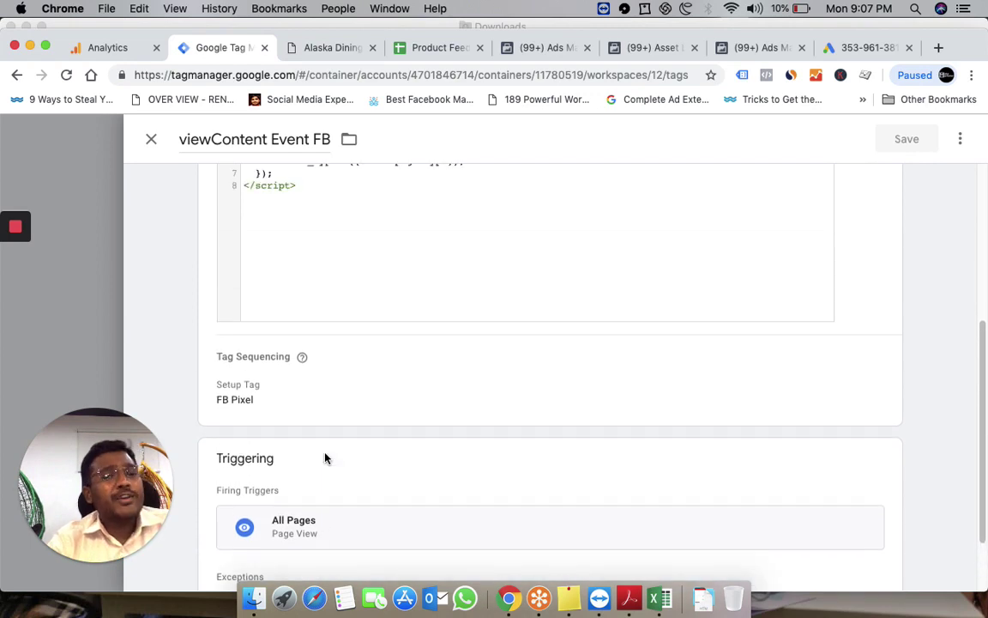
scroll(433, 348, "up", 2)
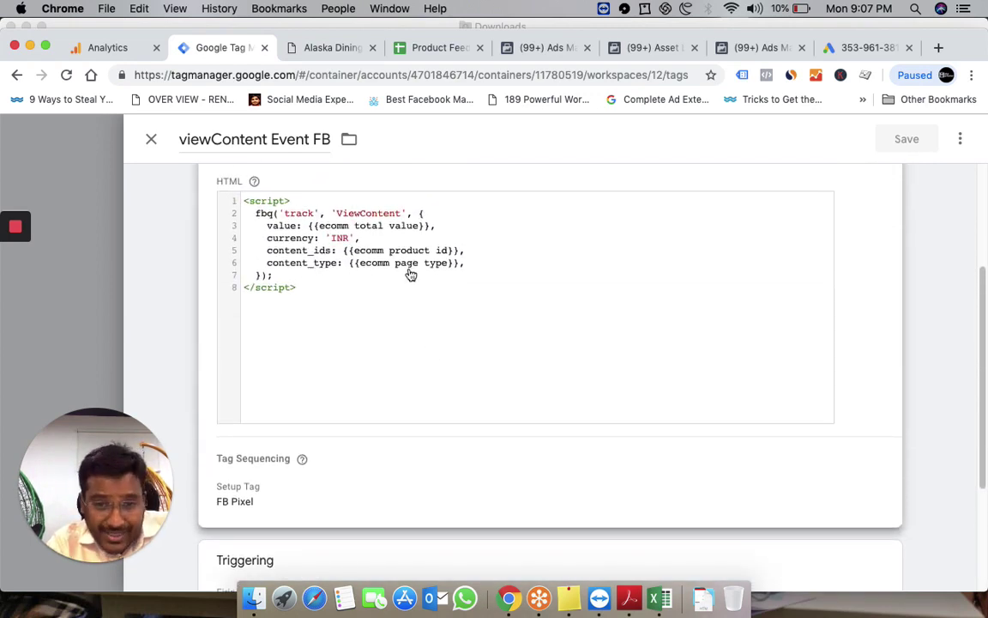
left_click(152, 140)
scroll(257, 197, "up", 6)
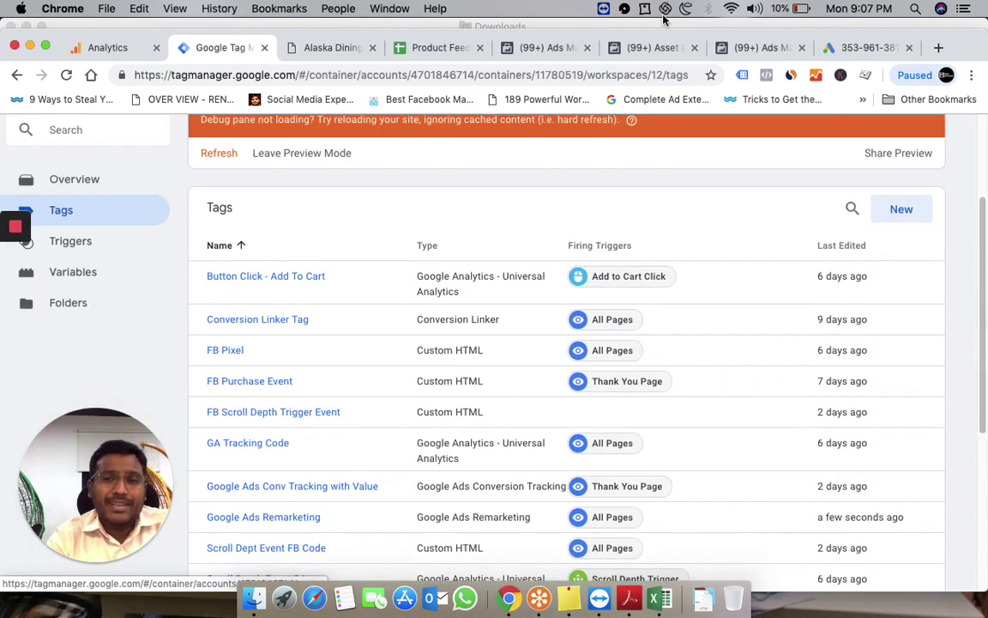
Inspect the custom parameters sent with the ViewContent event on the Alaska Dining Table page using Facebook Pixel Helper.
left_click(309, 49)
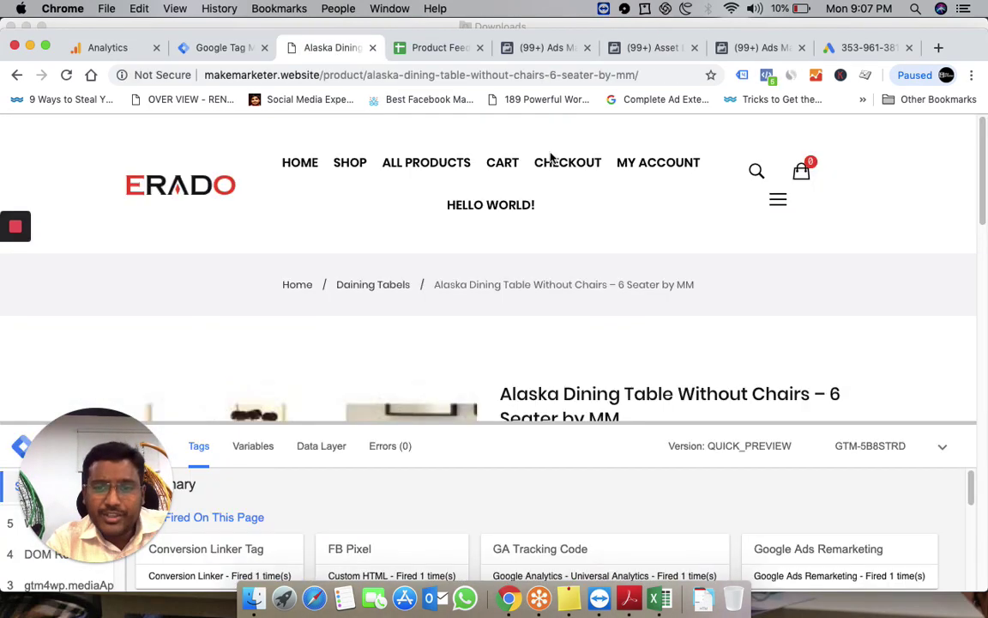
left_click(769, 77)
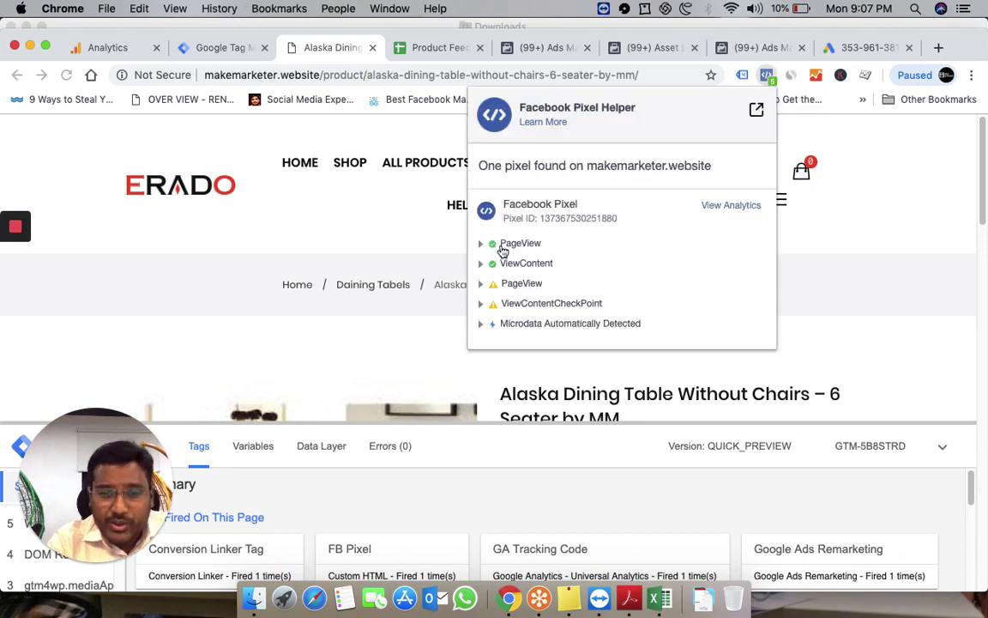
left_click(482, 264)
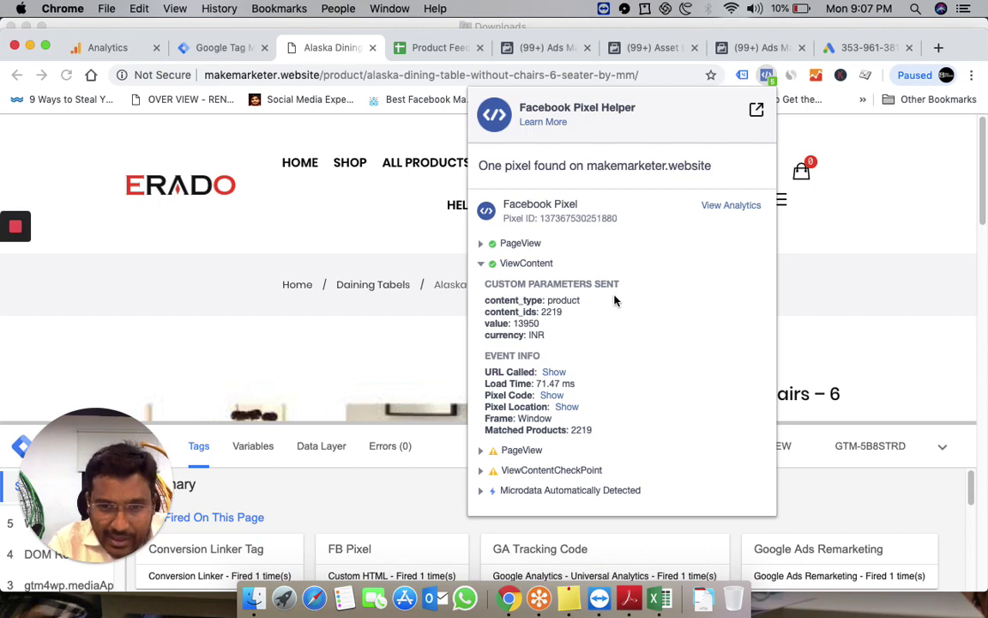
left_click_drag(618, 283, 520, 323)
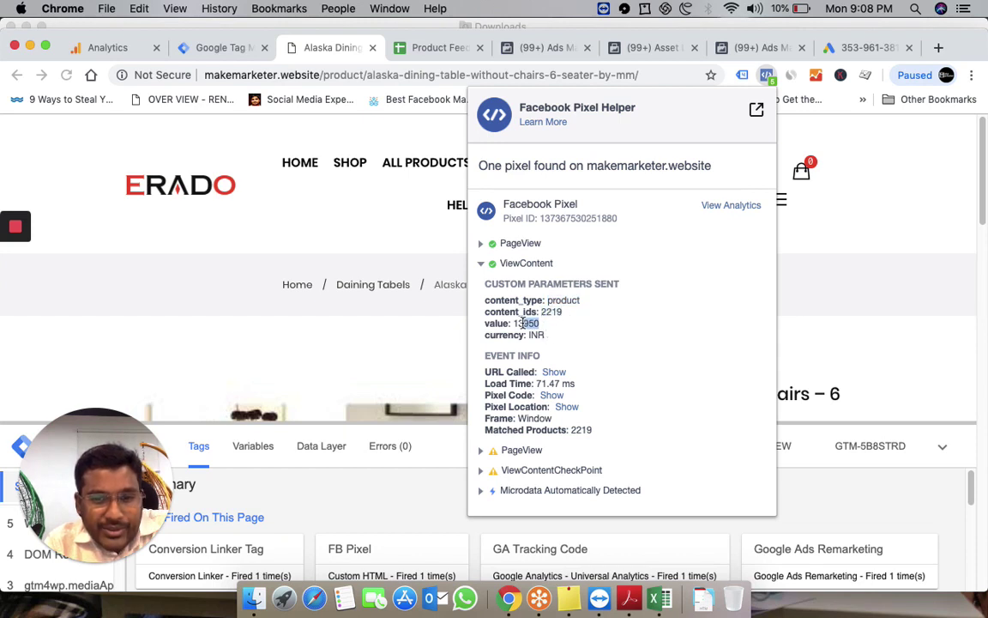
left_click(576, 346)
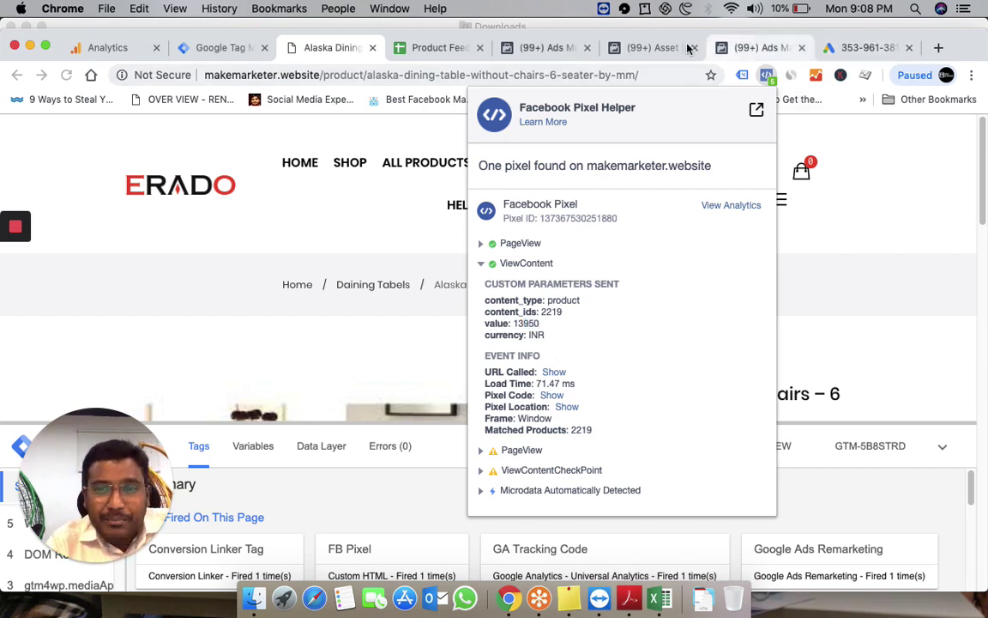
Start a website traffic custom audience in Facebook's Asset Library and expand its visitor criteria down to the pixel's events.
left_click(552, 49)
left_click(652, 49)
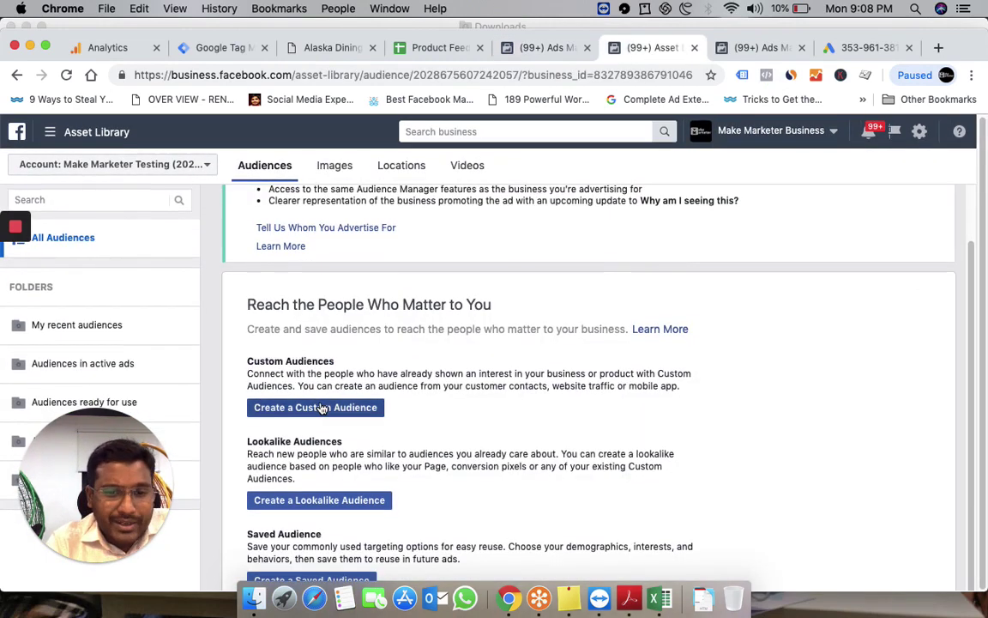
left_click(322, 407)
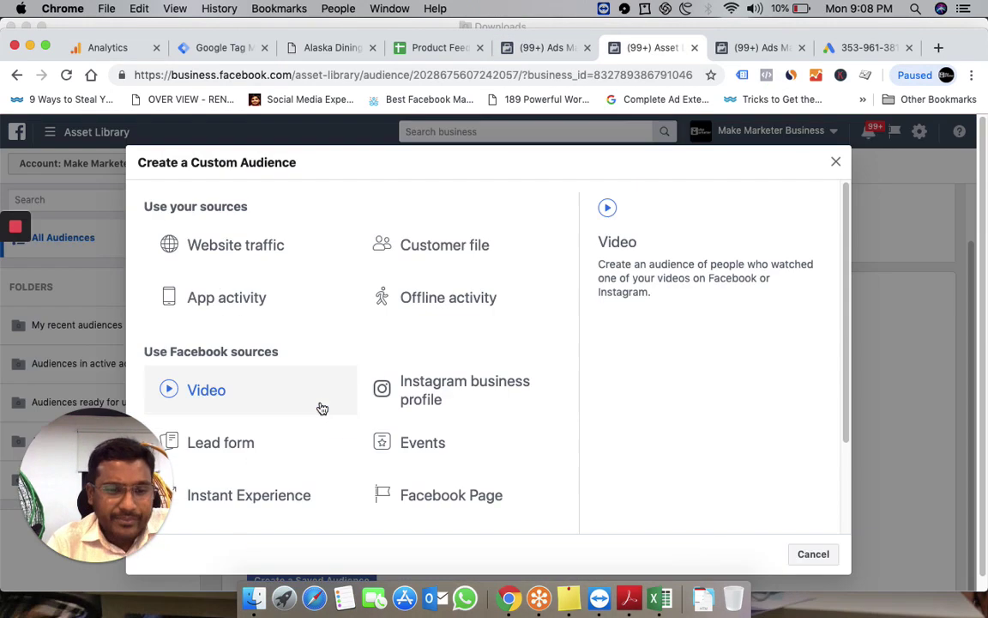
left_click(267, 260)
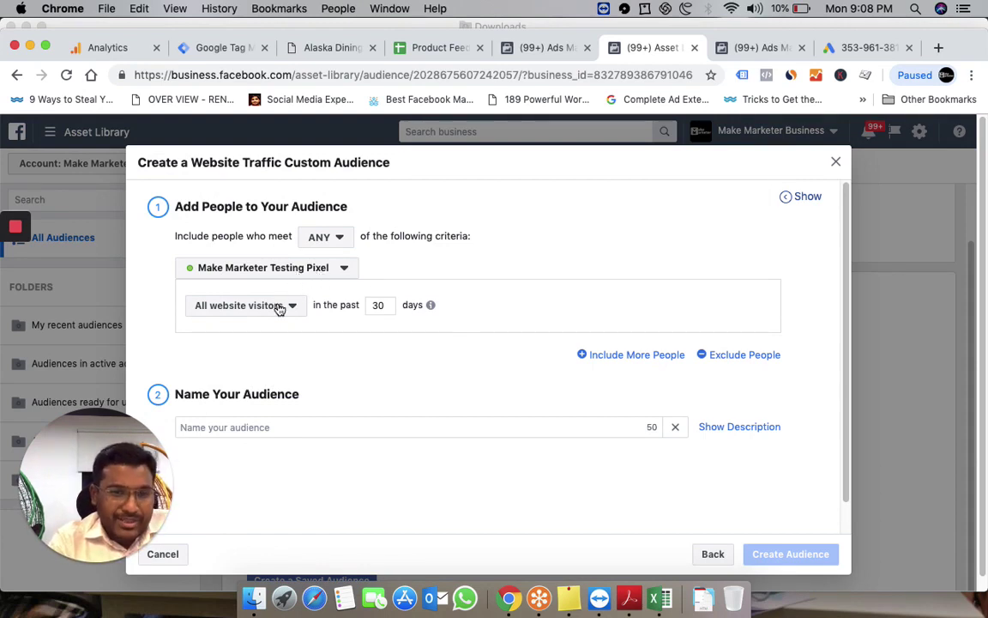
left_click(242, 306)
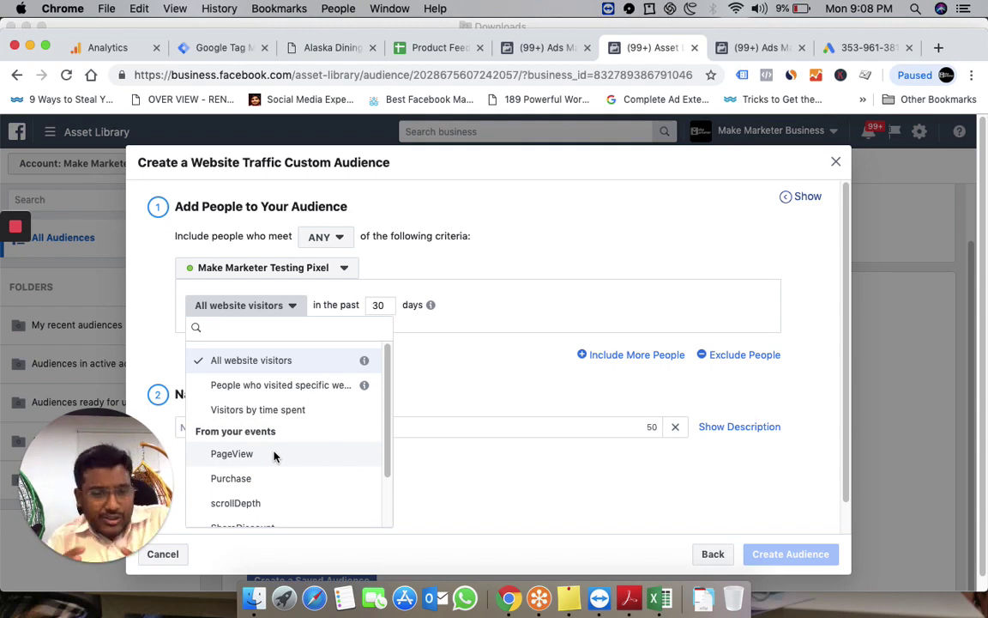
scroll(279, 464, "down", 2)
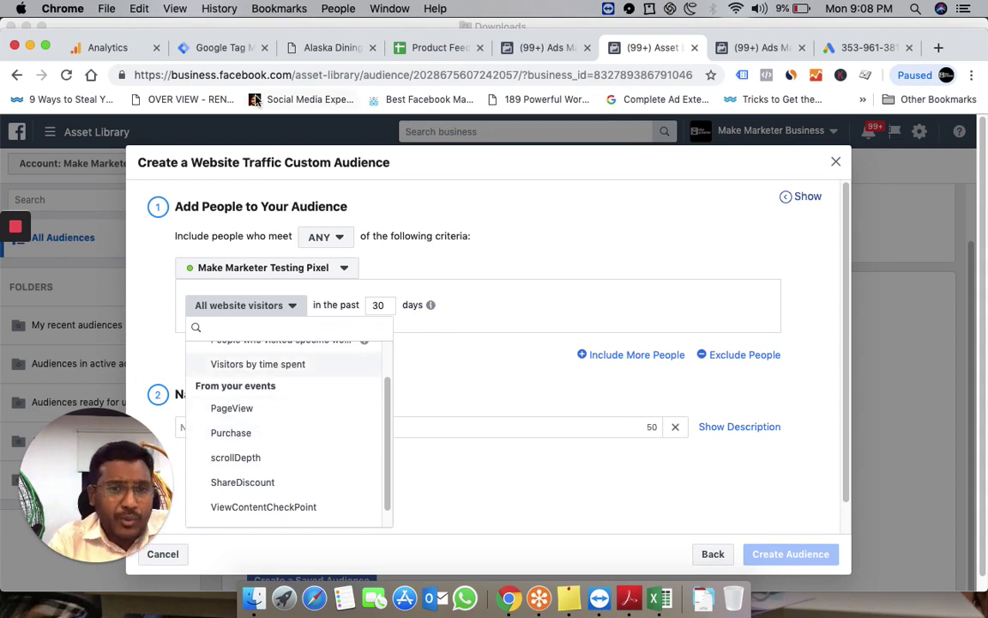
Compare the tags listed in Google Tag Manager with the pixel events offered as audience criteria.
left_click(225, 48)
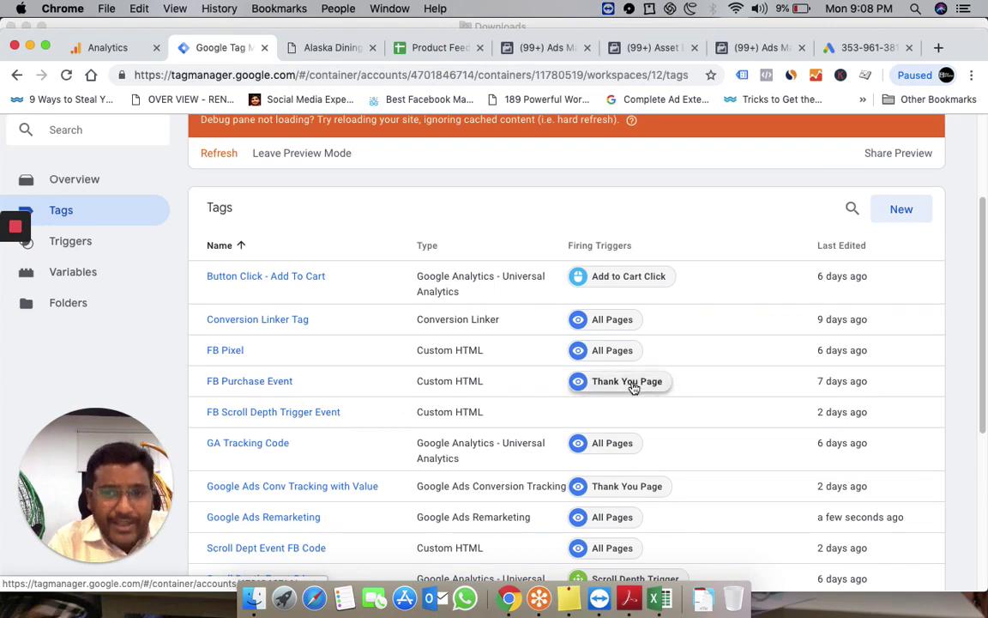
left_click(652, 47)
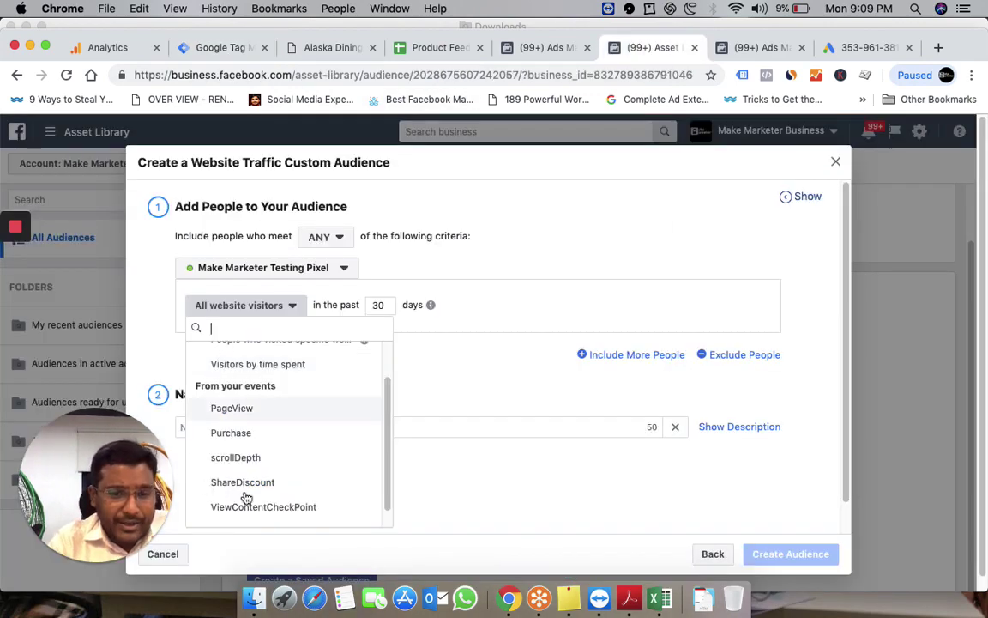
scroll(288, 476, "down", 1)
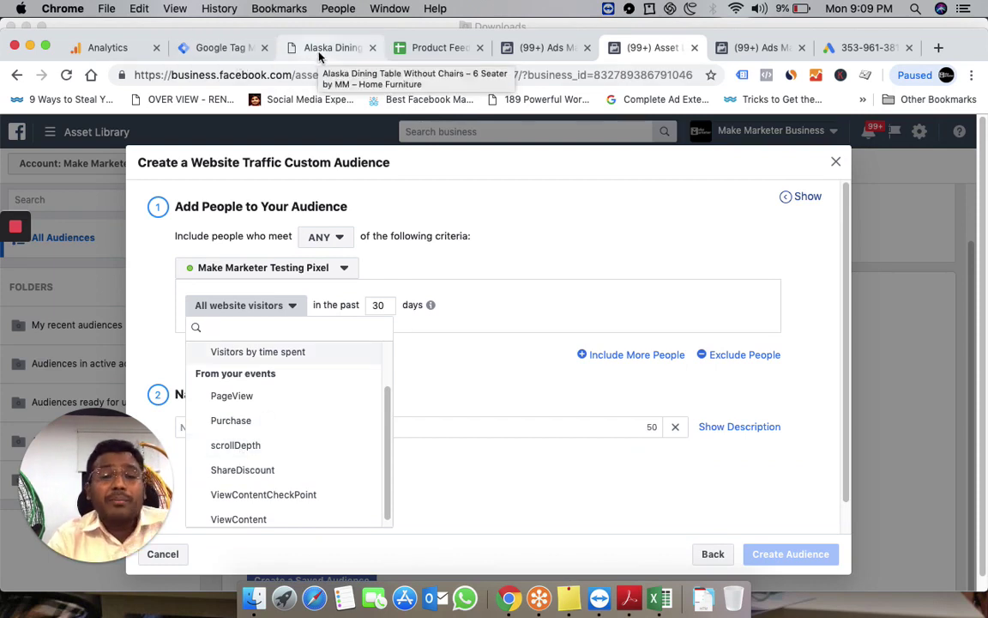
Review the Alaska Dining Table product page again and check its ViewContent parameters in Facebook Pixel Helper.
left_click(203, 43)
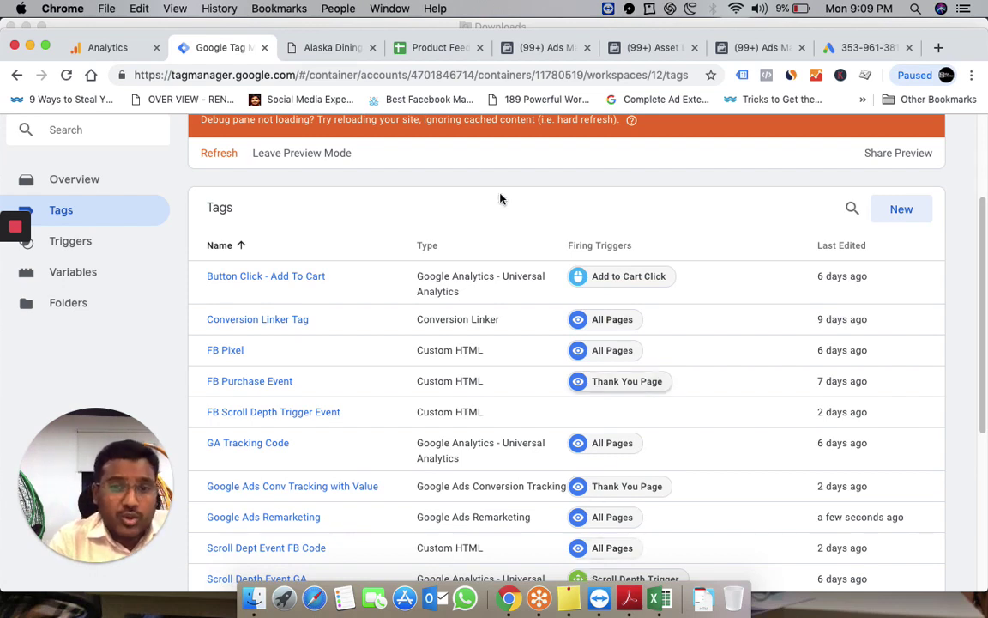
left_click(332, 48)
scroll(349, 317, "down", 3)
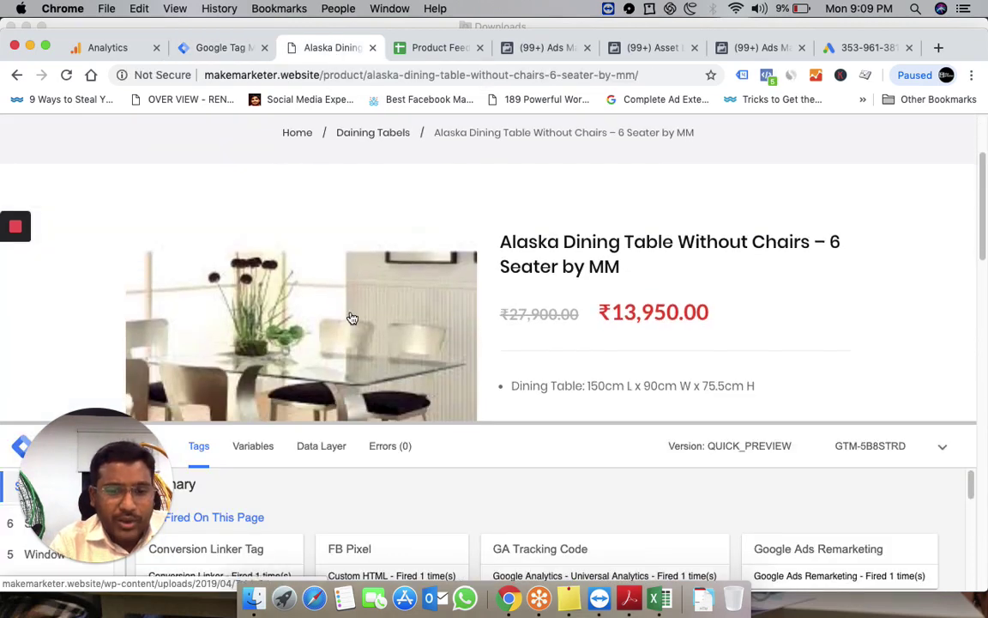
scroll(527, 295, "down", 2)
scroll(525, 293, "up", 2)
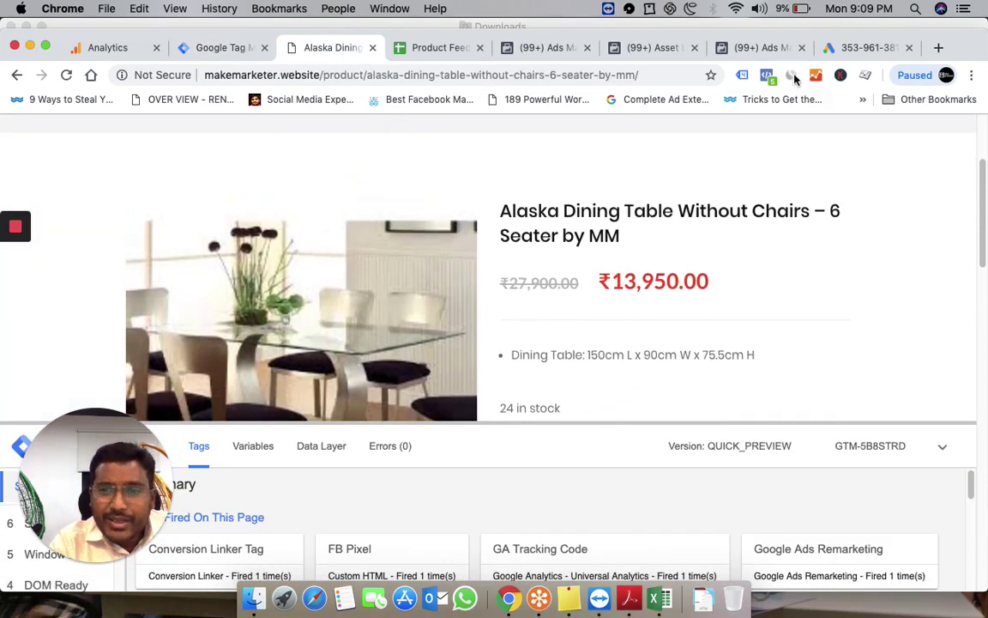
left_click(768, 75)
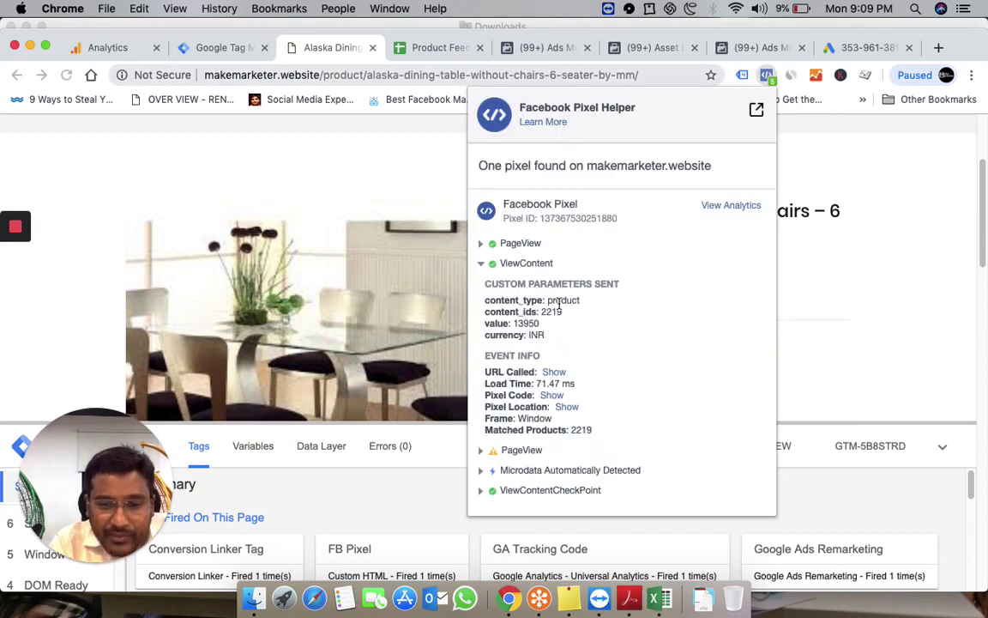
Return to the custom audience form in Facebook's Asset Library and choose the ViewContent event as the inclusion criterion.
left_click(667, 49)
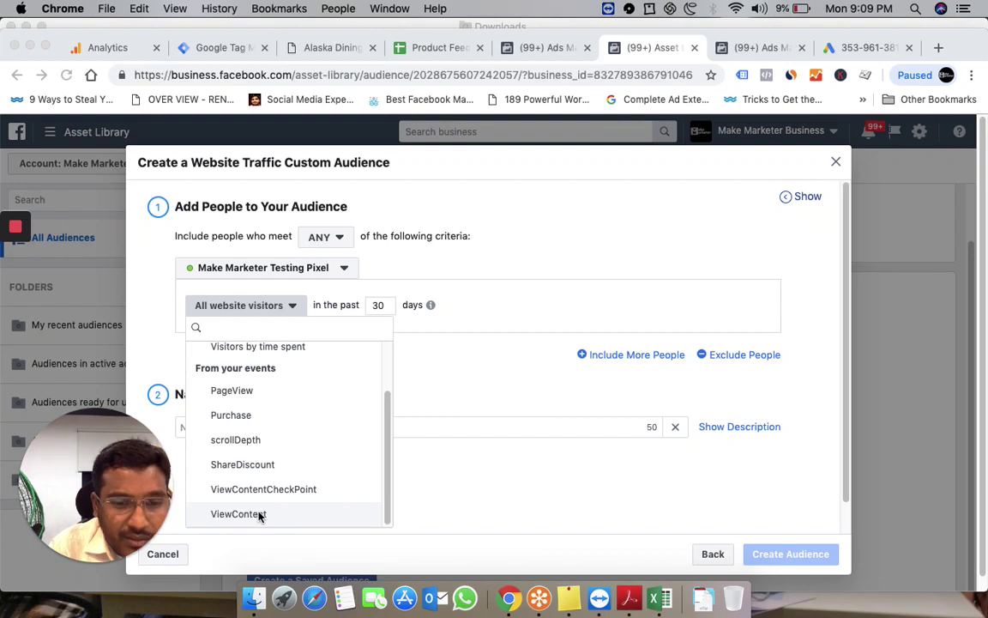
scroll(425, 410, "down", 1)
left_click_drag(103, 432, 617, 499)
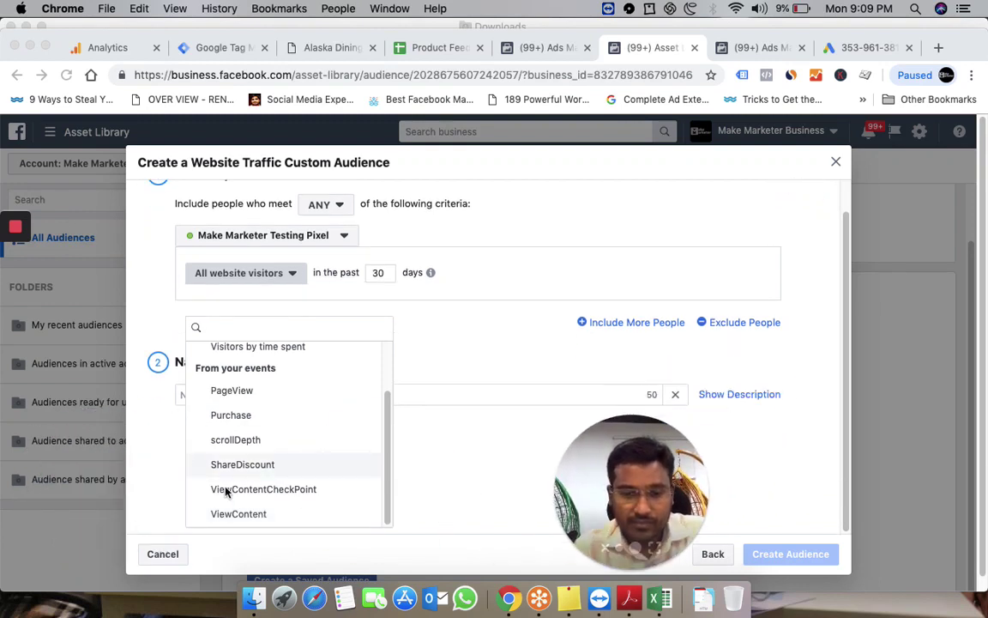
left_click(230, 513)
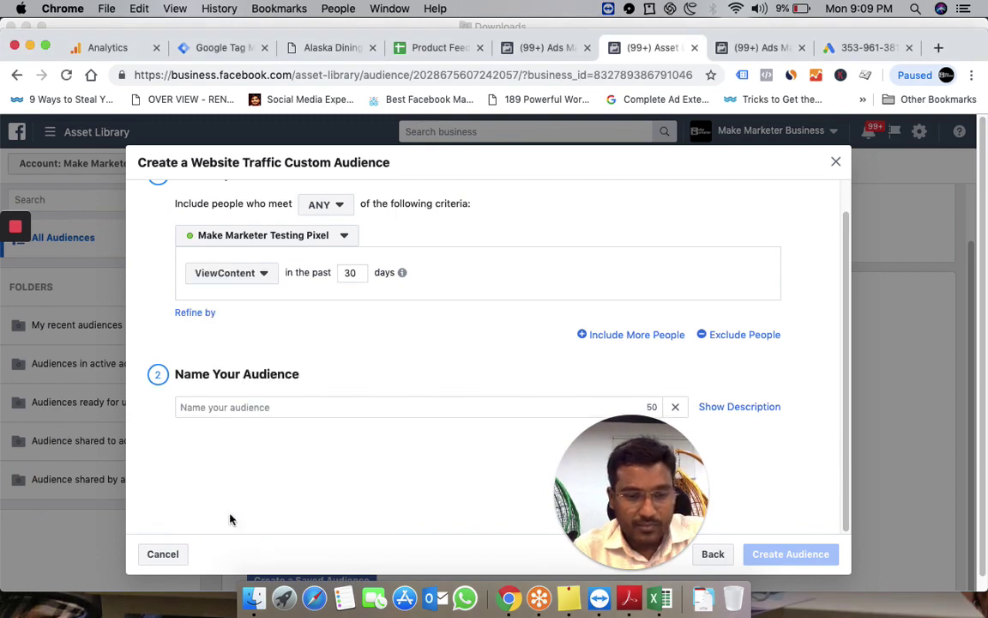
Refine the ViewContent criterion to events whose value parameter is greater than 20000.
left_click(198, 312)
left_click(236, 341)
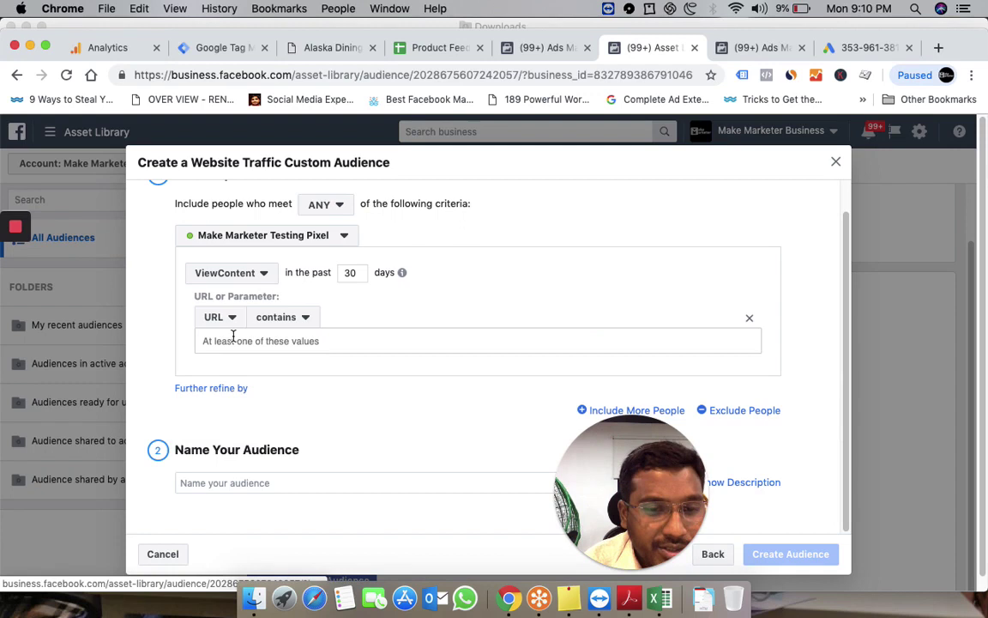
left_click(221, 318)
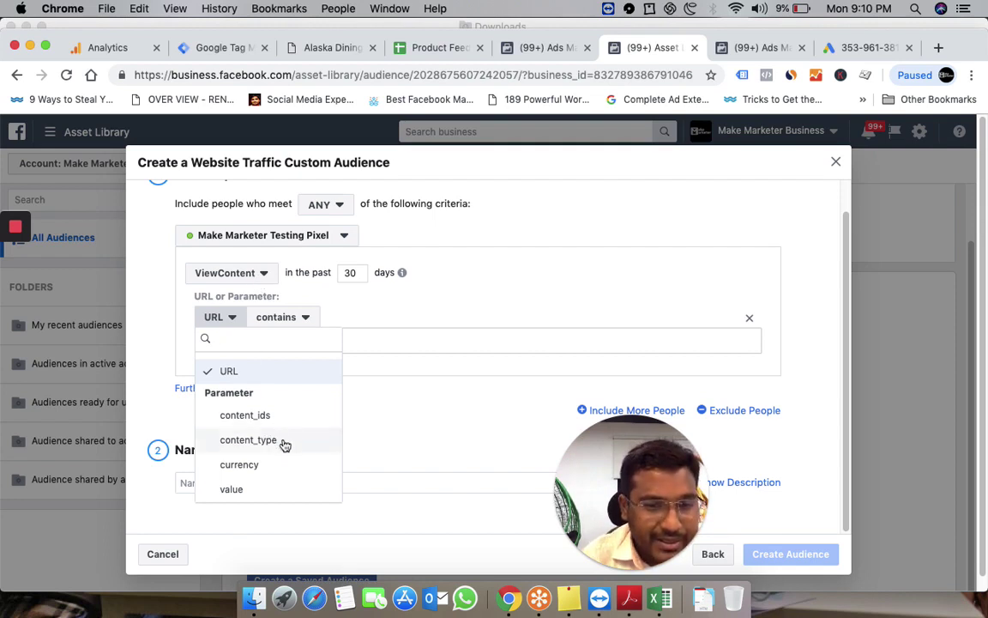
left_click(255, 489)
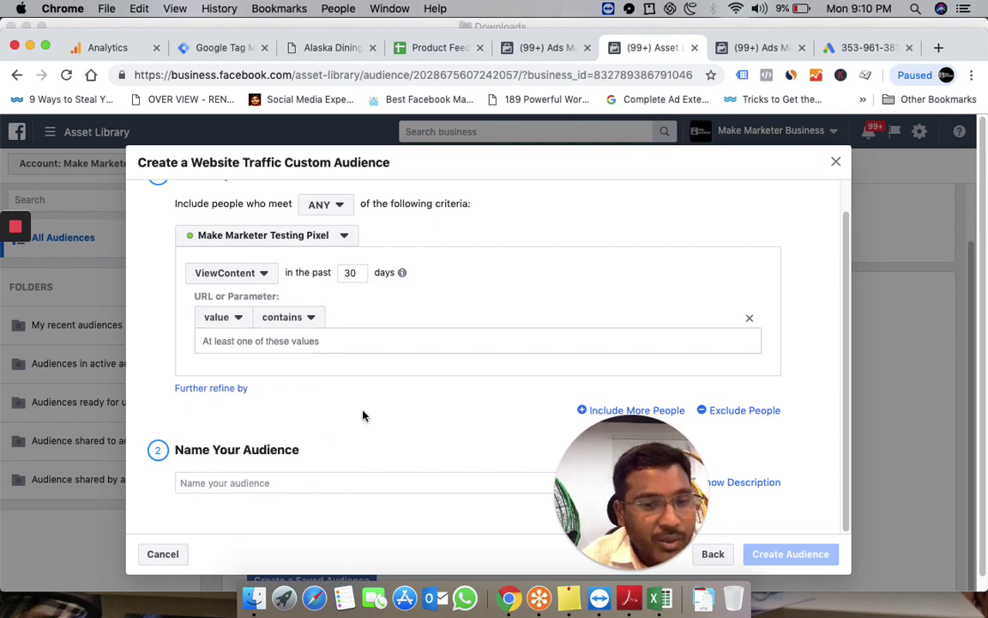
left_click(311, 319)
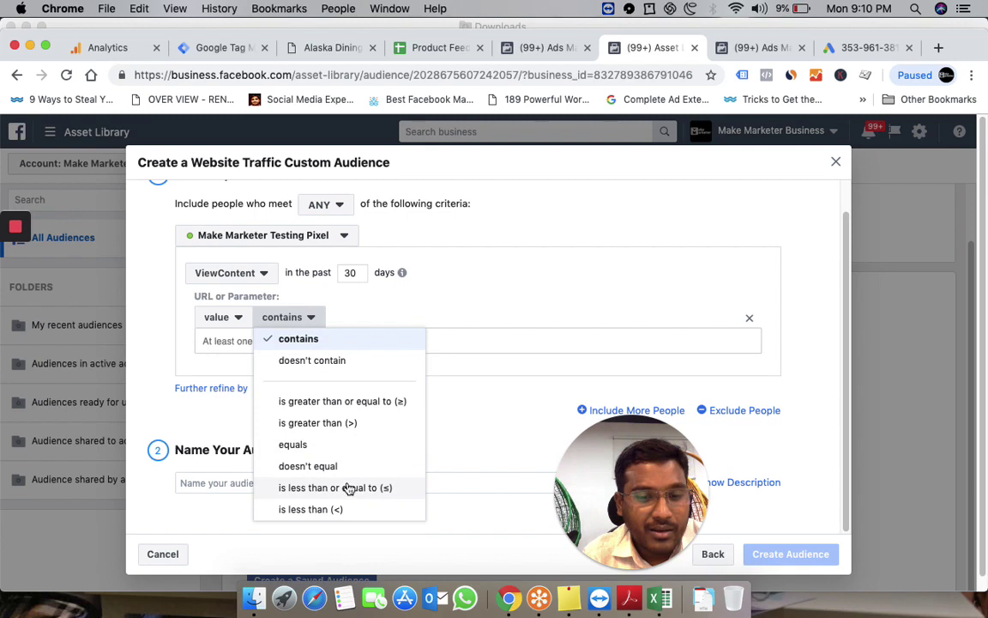
left_click(328, 424)
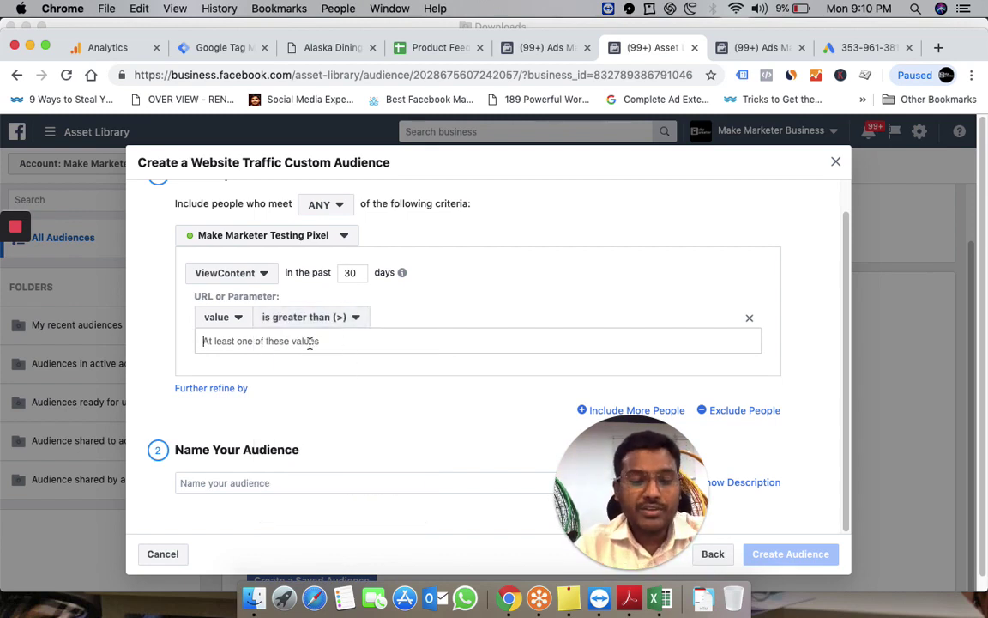
left_click(309, 342)
type("20000")
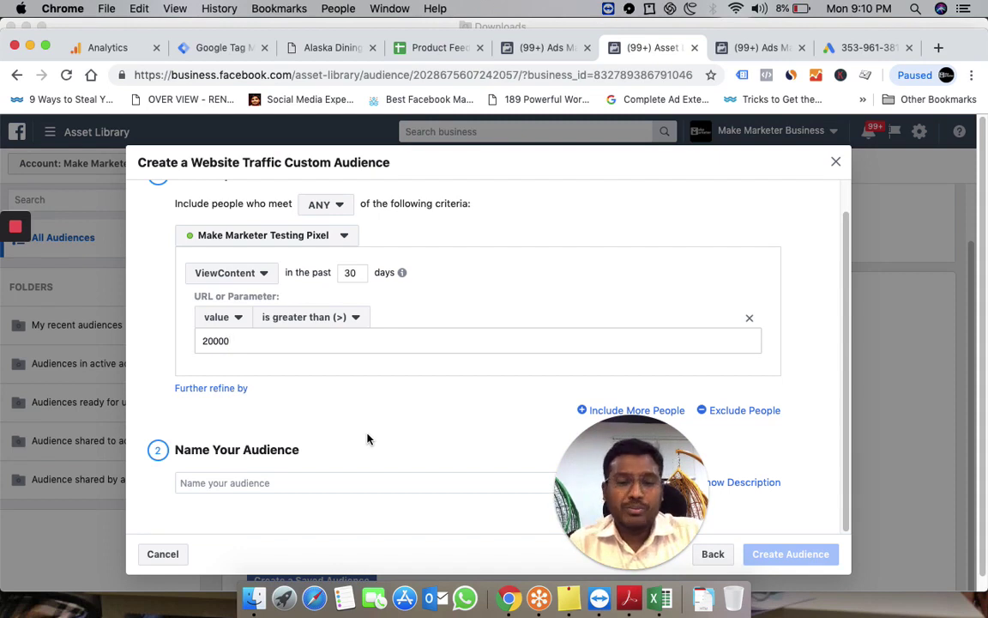
scroll(446, 411, "down", 1)
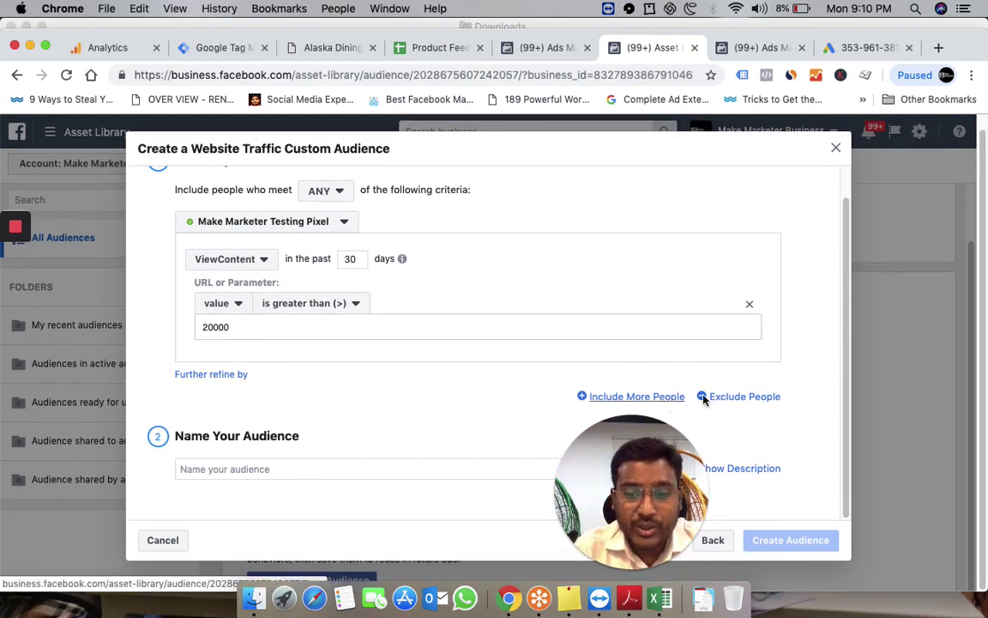
key("Return")
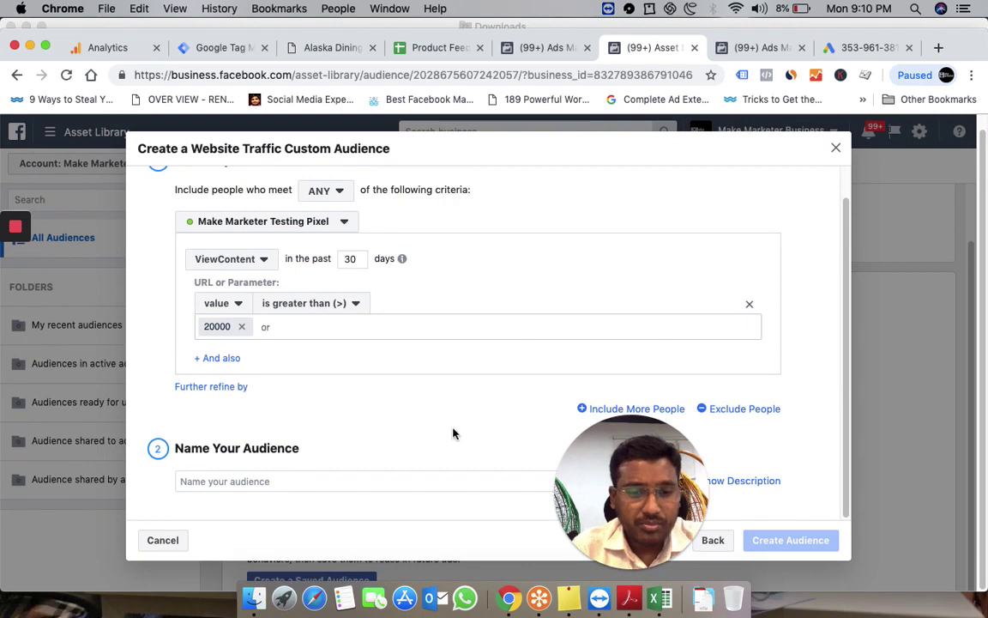
Add an exclusion for people who triggered the Purchase event in the past 30 days.
left_click(738, 410)
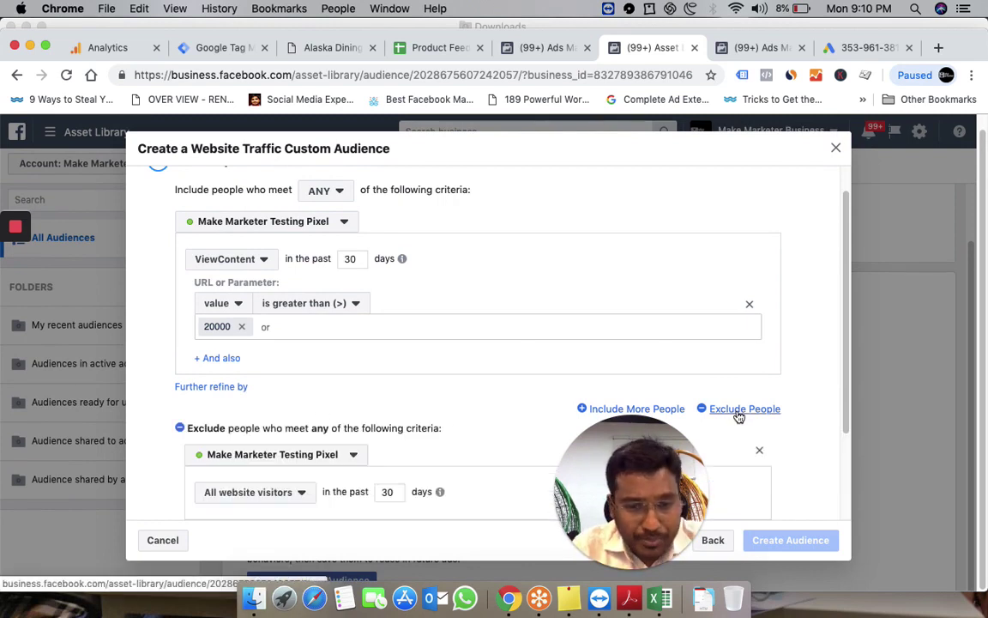
left_click(280, 495)
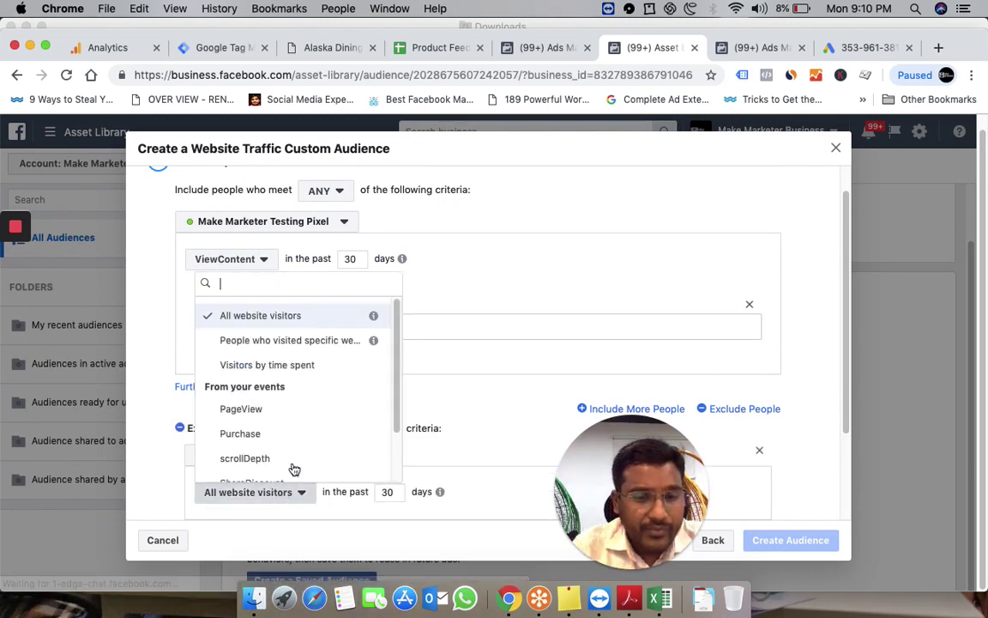
left_click(306, 342)
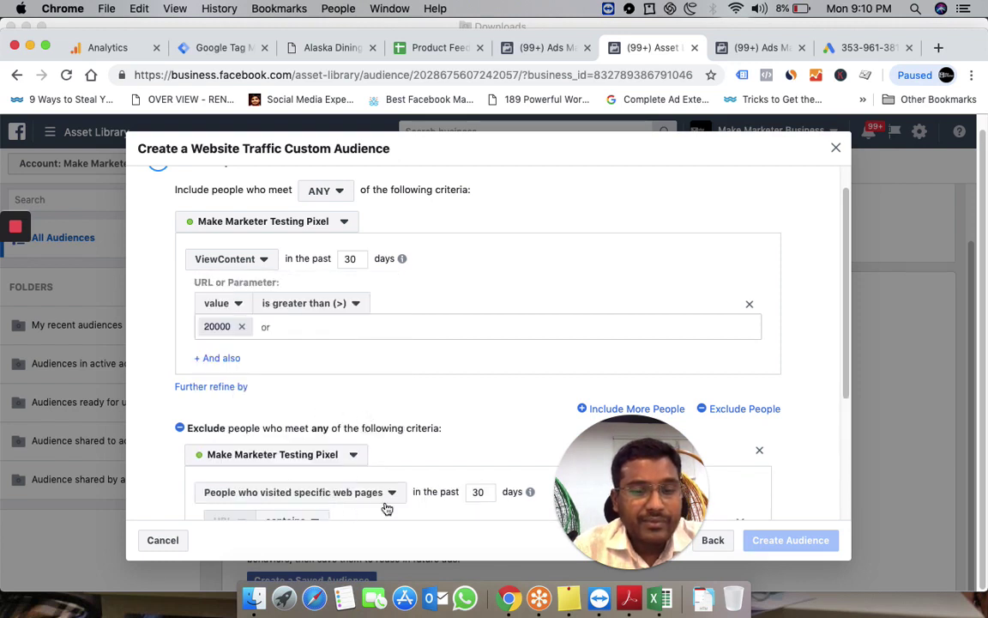
scroll(387, 508, "down", 3)
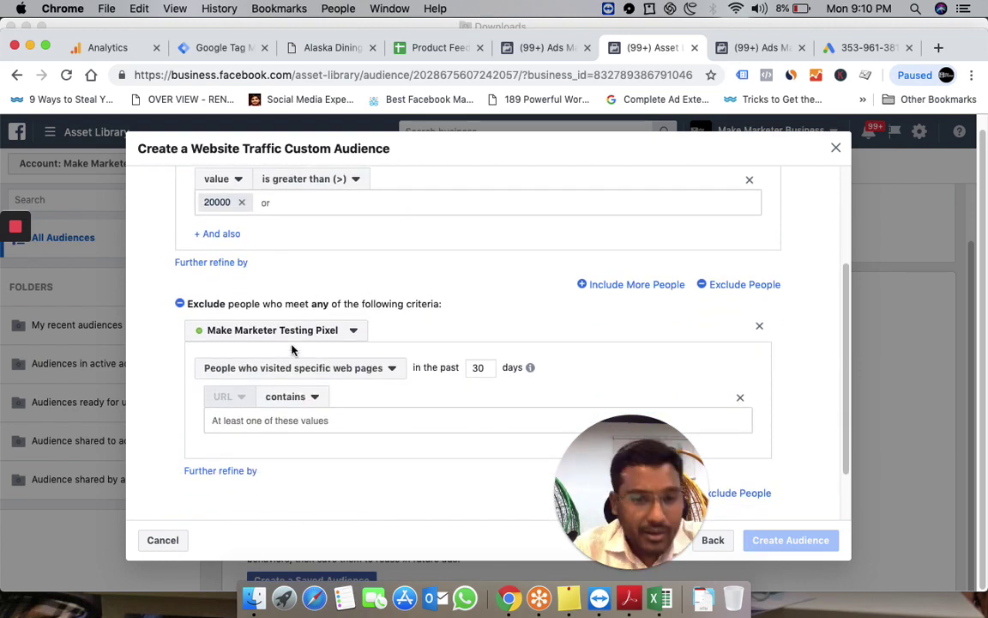
left_click(297, 369)
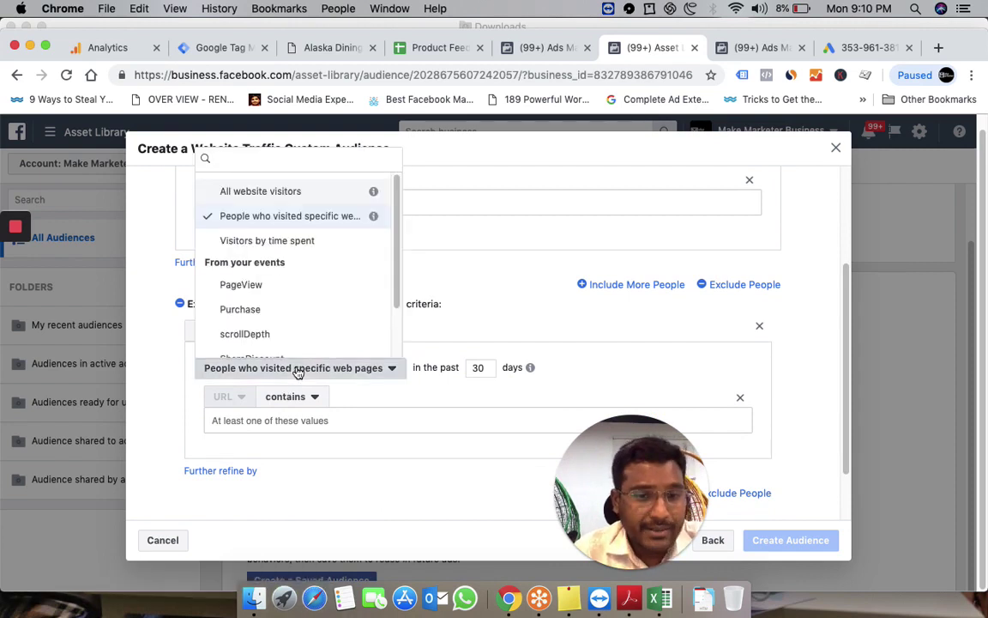
left_click(274, 314)
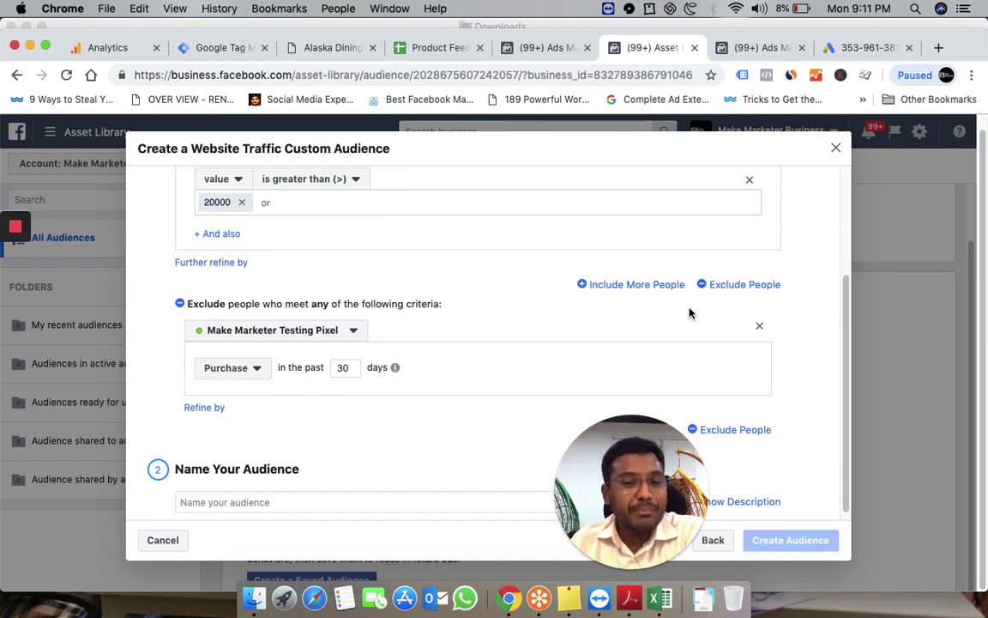
scroll(502, 359, "up", 3)
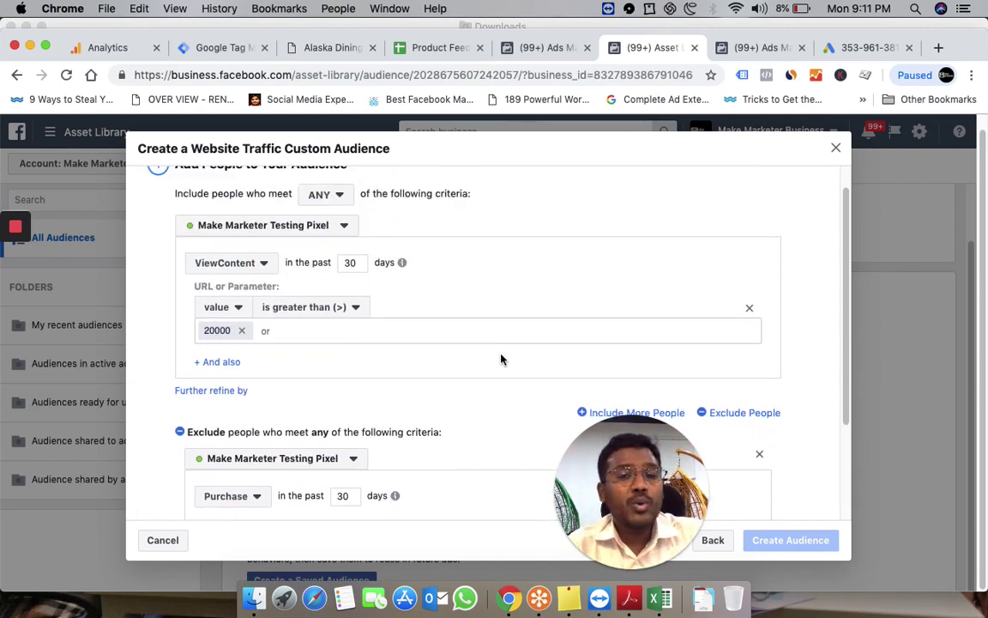
Inspect the custom parameters of the ViewContentCheckPoint event on the Alaska Dining Table page using Facebook Pixel Helper.
left_click(766, 75)
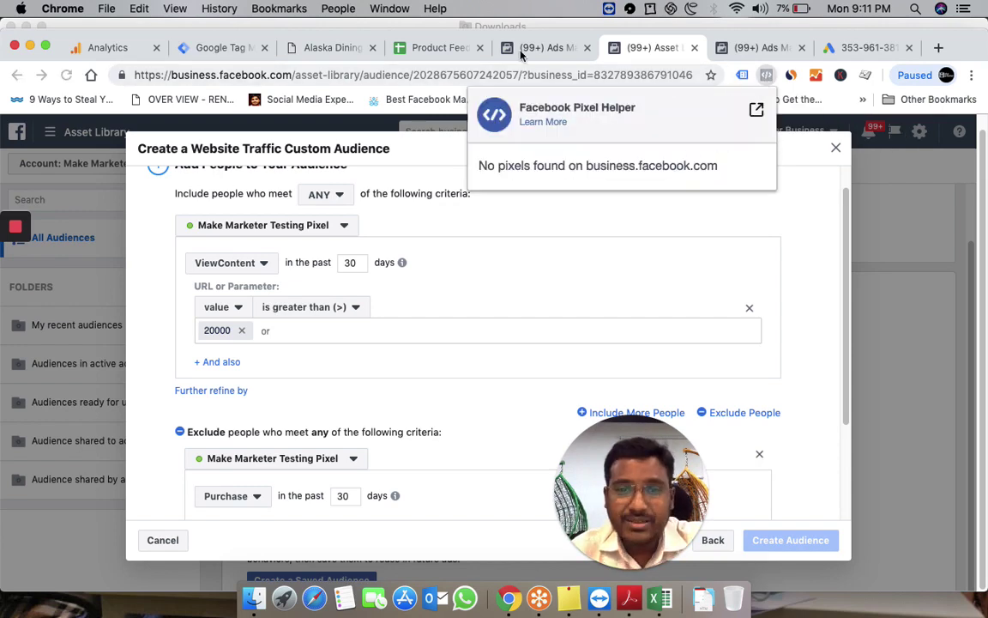
left_click(327, 47)
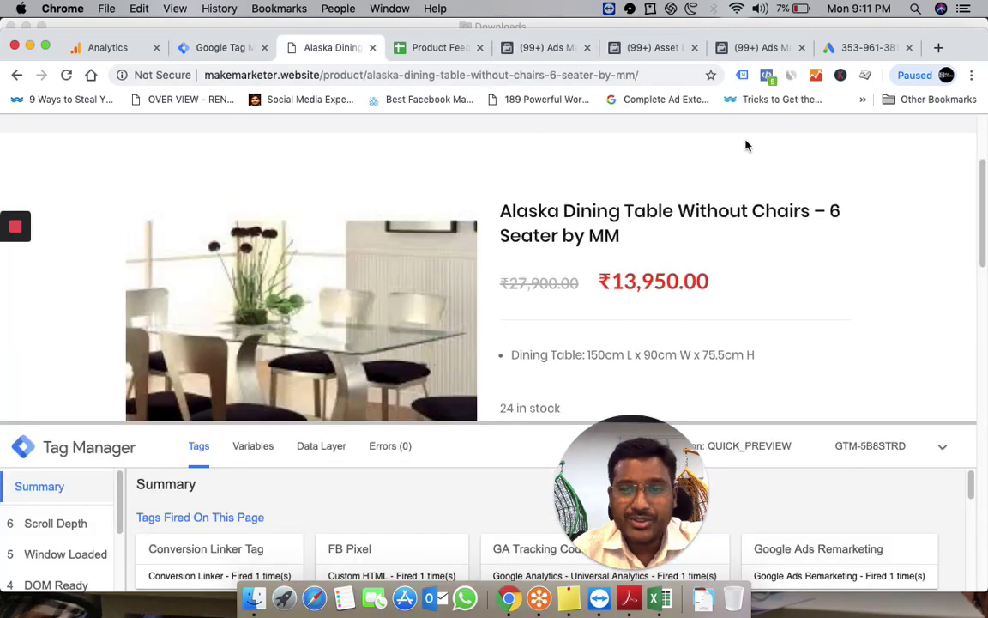
left_click(766, 76)
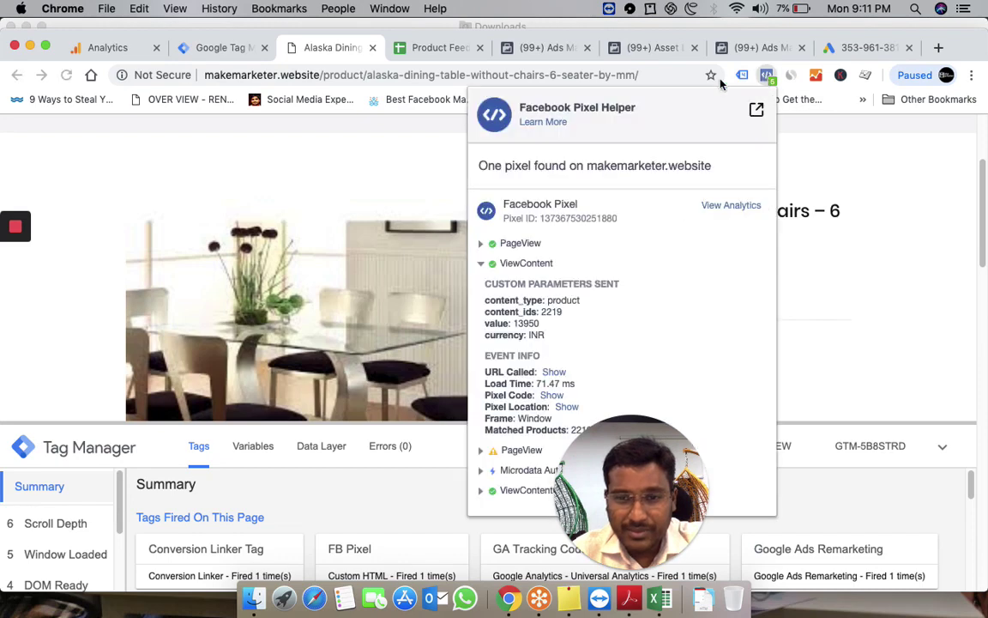
left_click(483, 266)
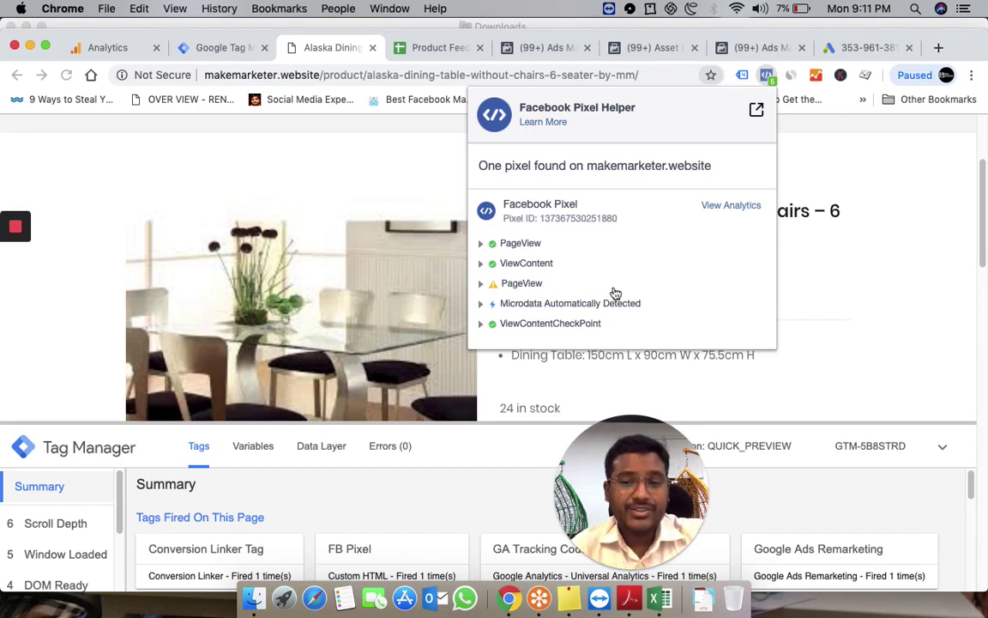
left_click(482, 325)
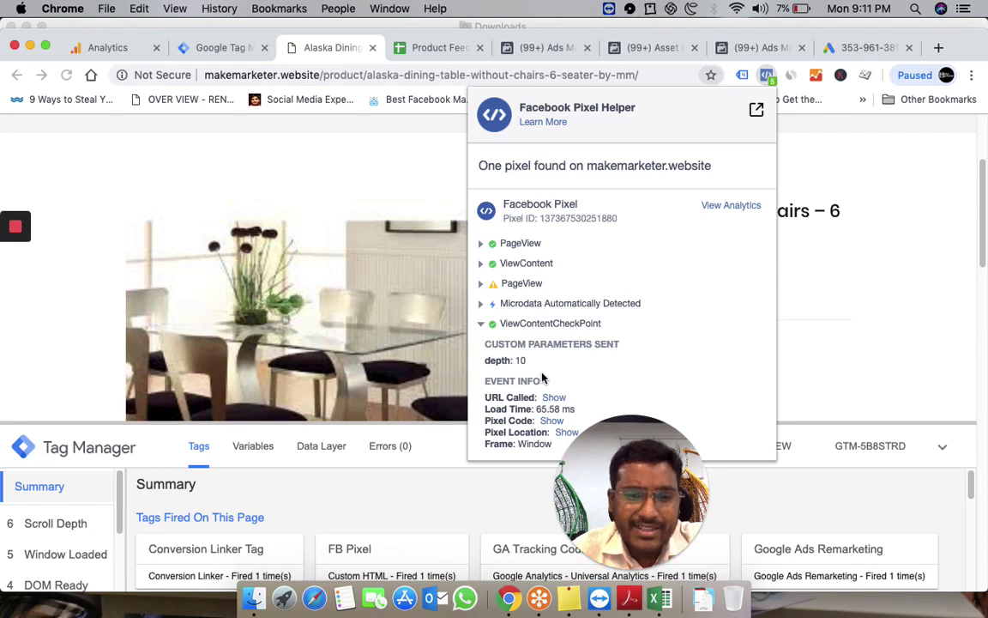
Browse to the end of the product page and examine the additional ViewContentCheckPoint events in Facebook Pixel Helper.
left_click(854, 309)
scroll(855, 309, "down", 20)
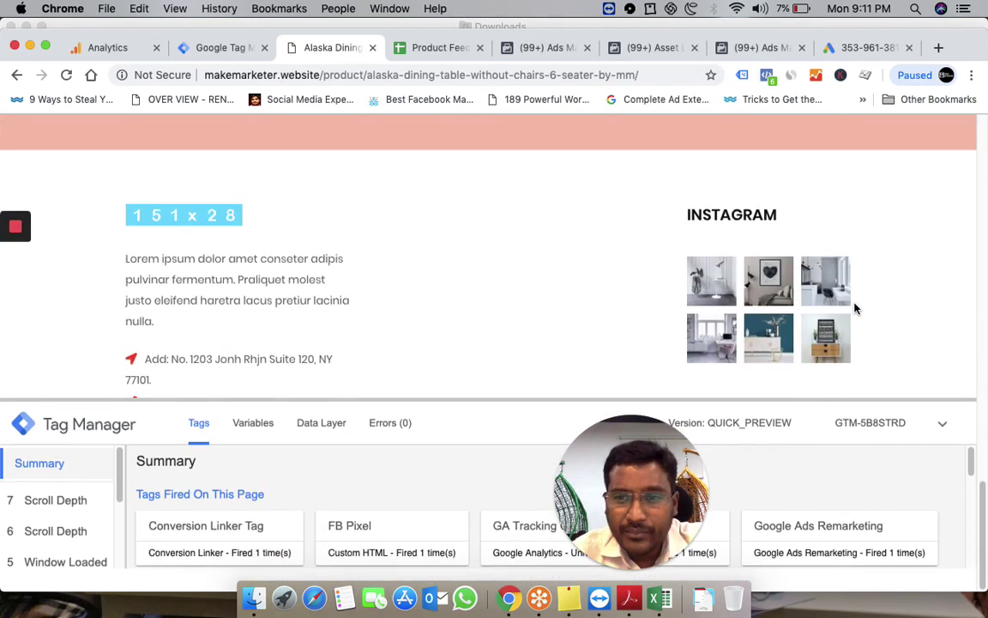
left_click(766, 75)
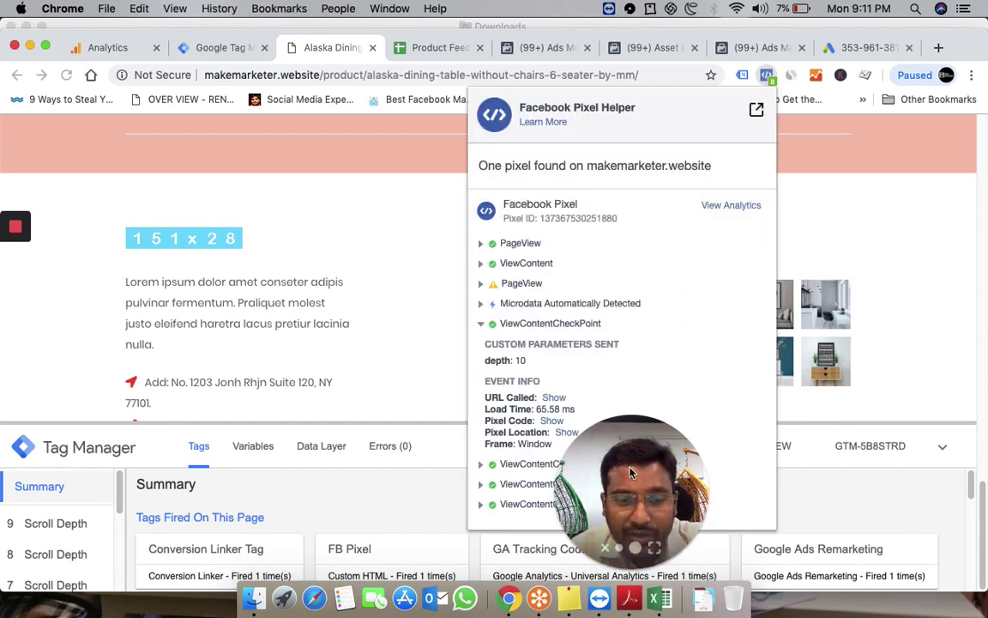
left_click_drag(630, 471, 202, 375)
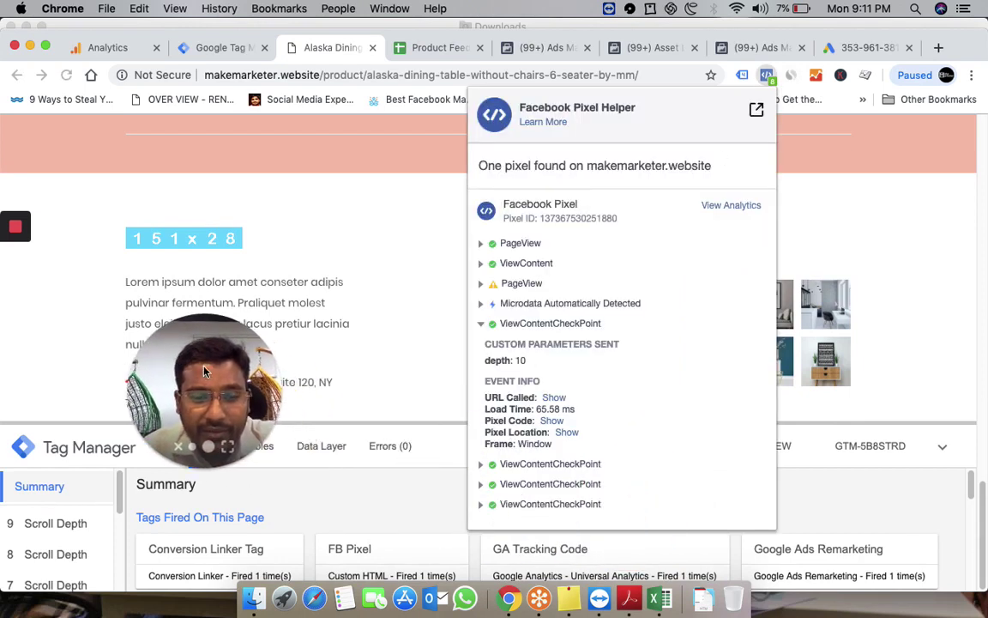
left_click(481, 464)
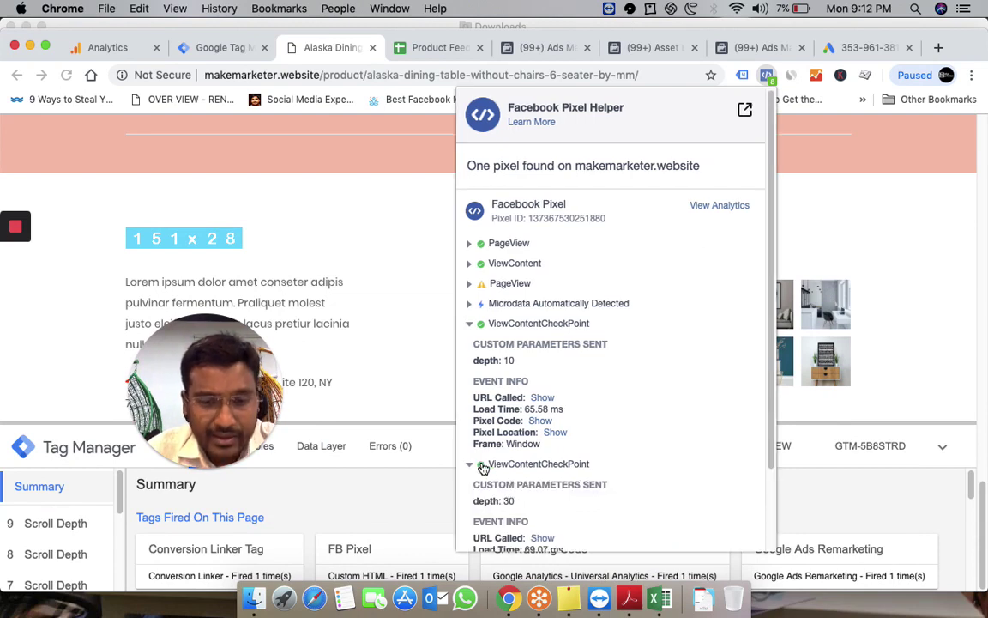
scroll(540, 467, "down", 3)
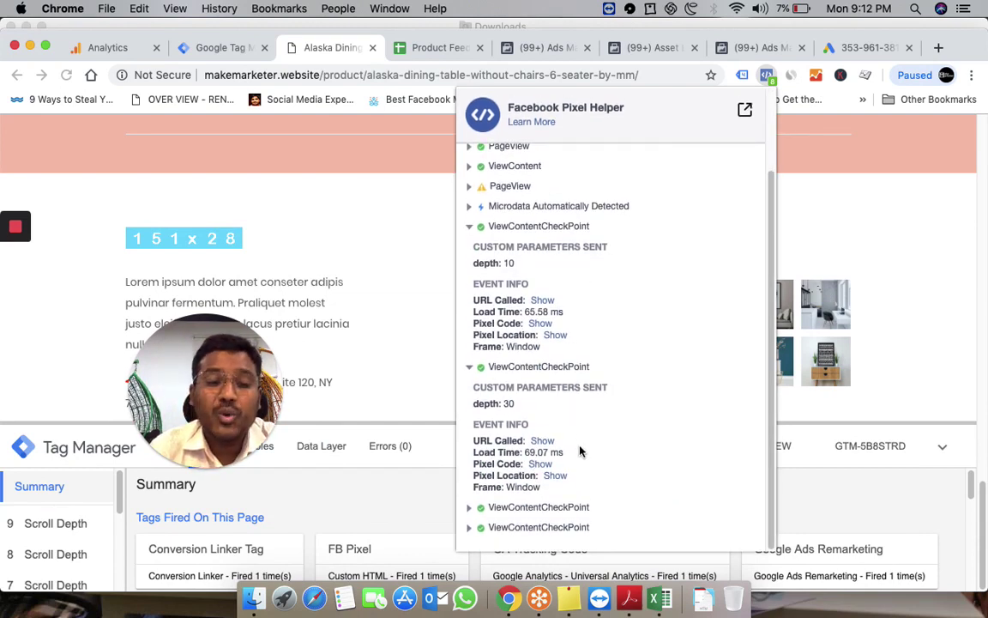
Return to the audience form in Facebook's Asset Library and change the inclusion criterion's event to ViewContentCheckPoint.
left_click(646, 48)
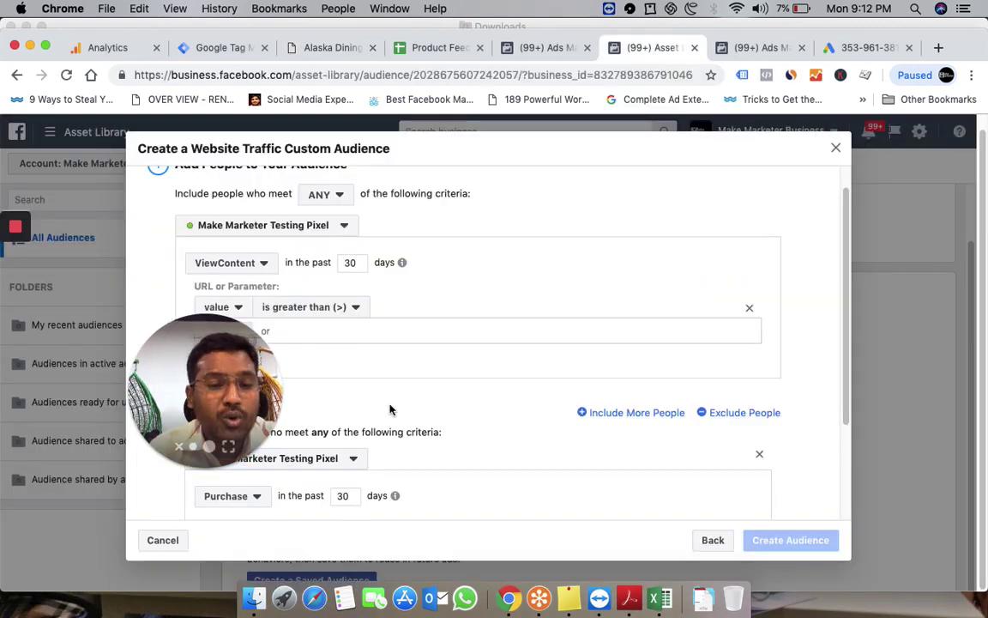
left_click_drag(268, 399, 630, 380)
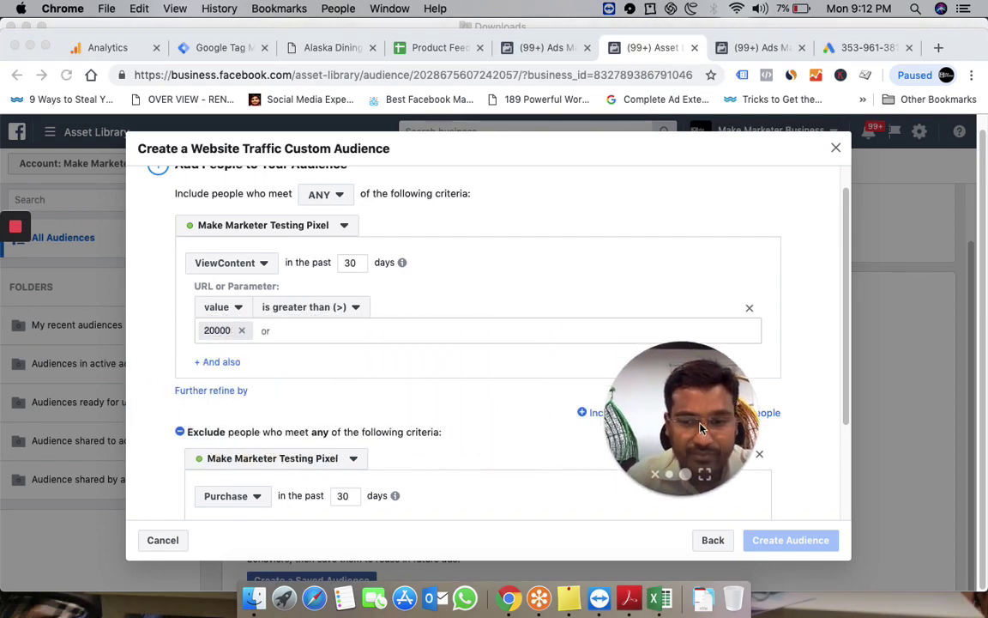
left_click(256, 271)
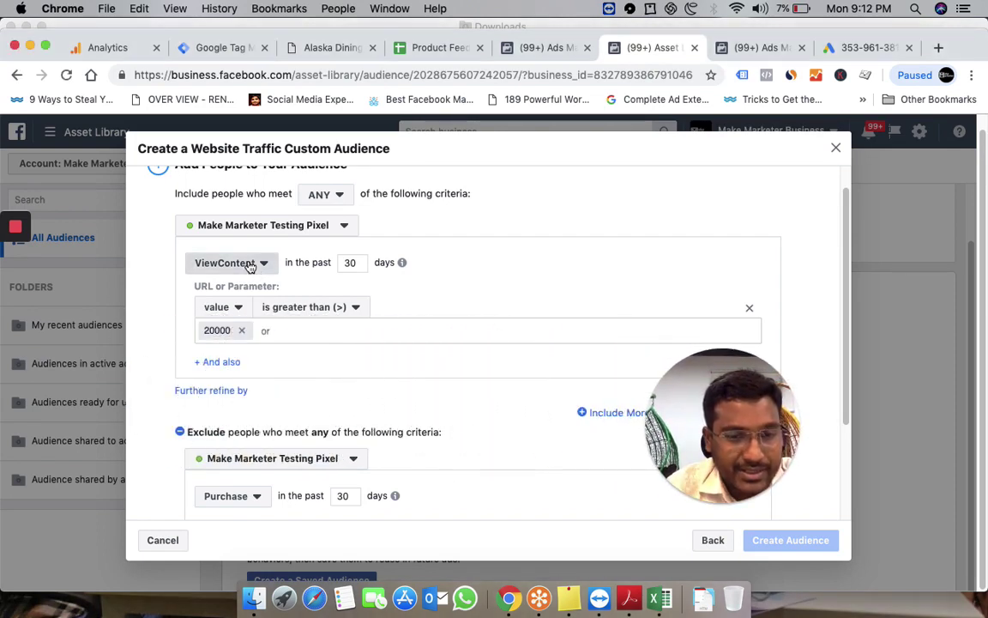
left_click(250, 267)
scroll(298, 453, "down", 3)
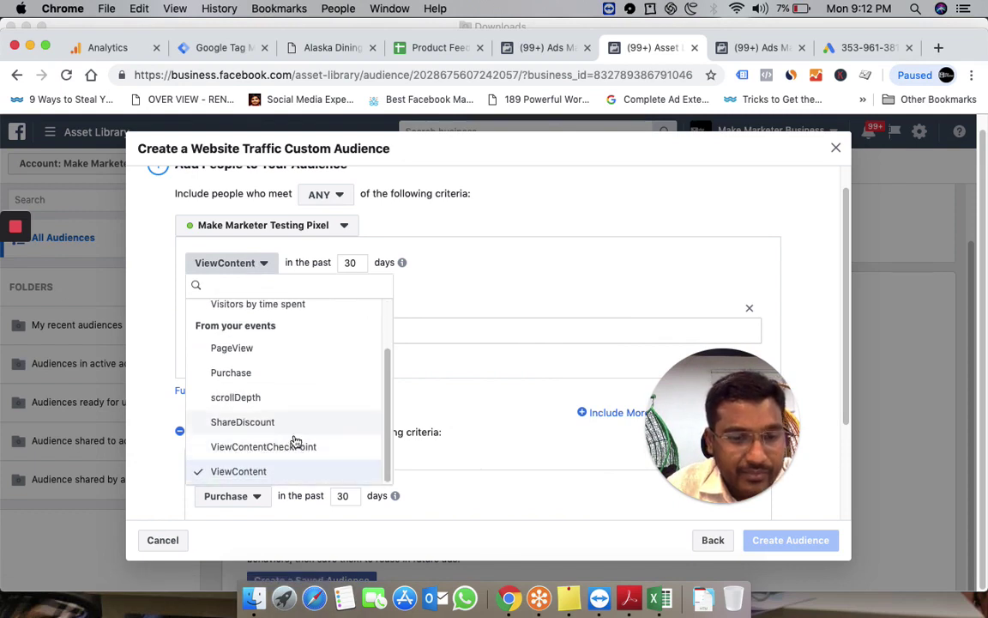
left_click(278, 448)
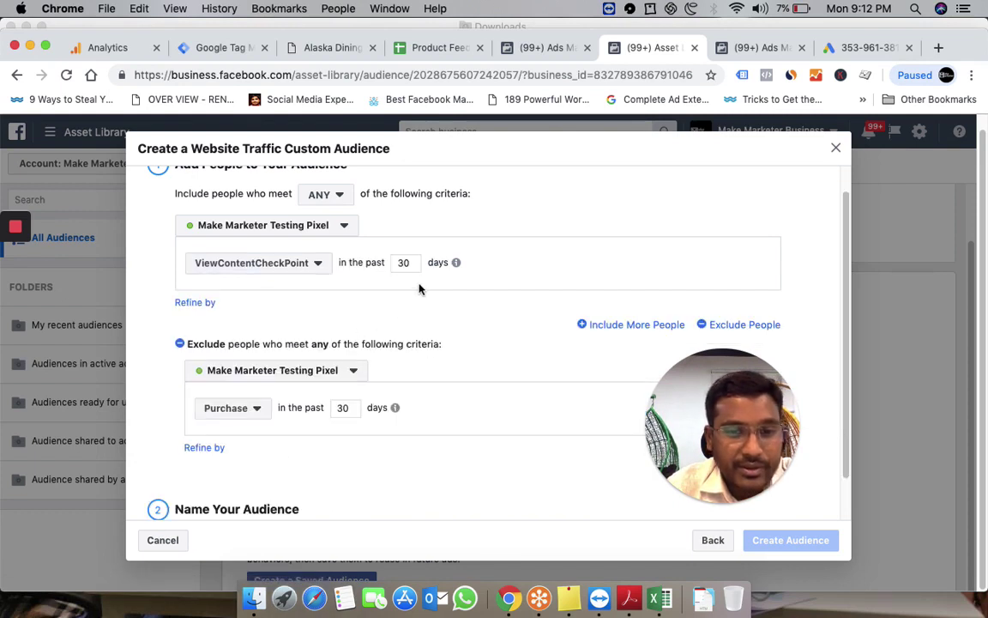
Refine the ViewContentCheckPoint criterion to a depth parameter greater than 75.
left_click(195, 304)
left_click(241, 323)
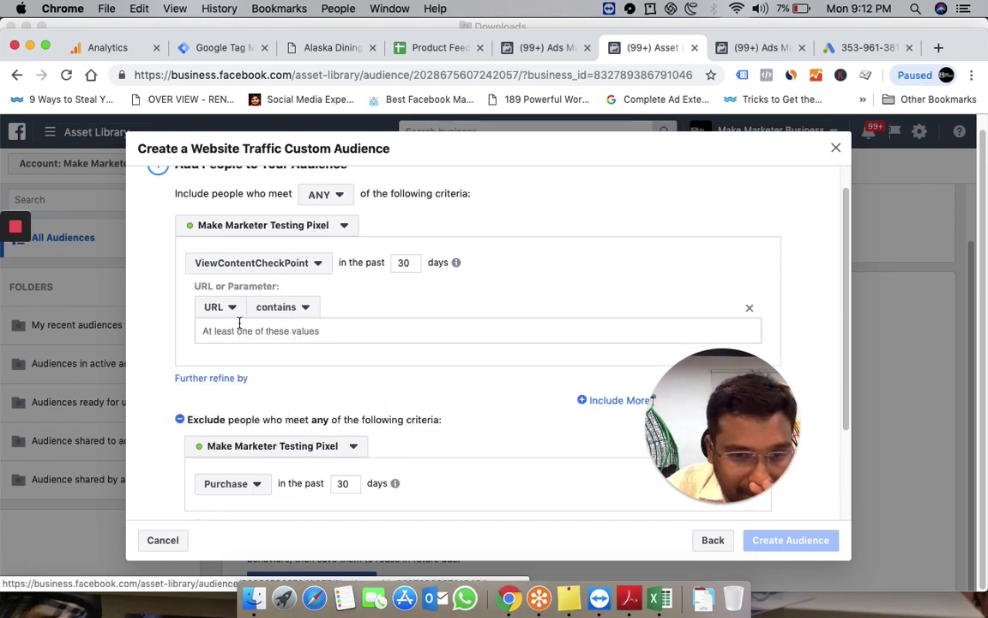
left_click(221, 310)
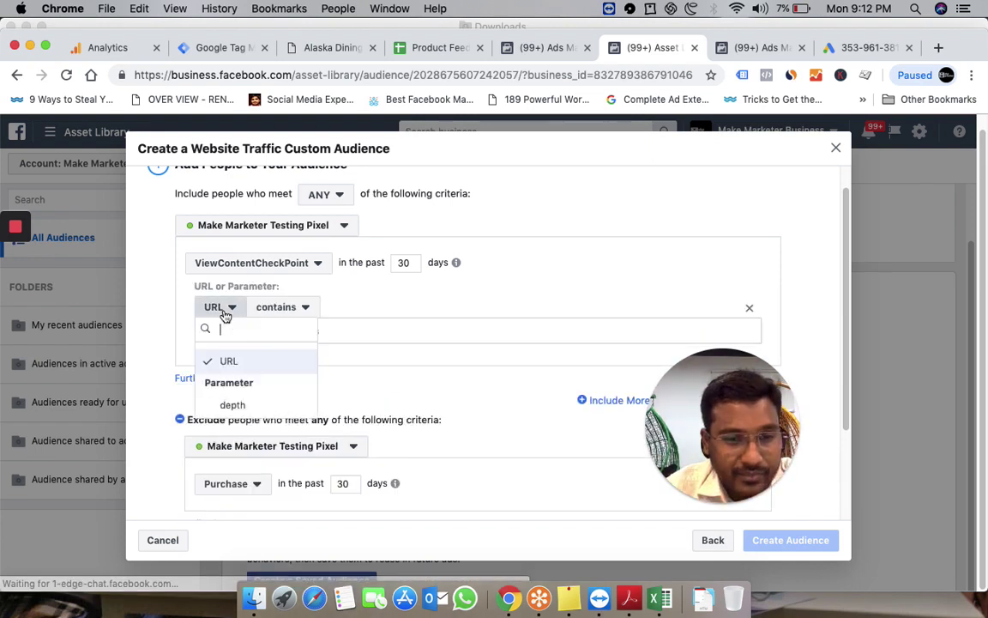
left_click(254, 408)
left_click(310, 311)
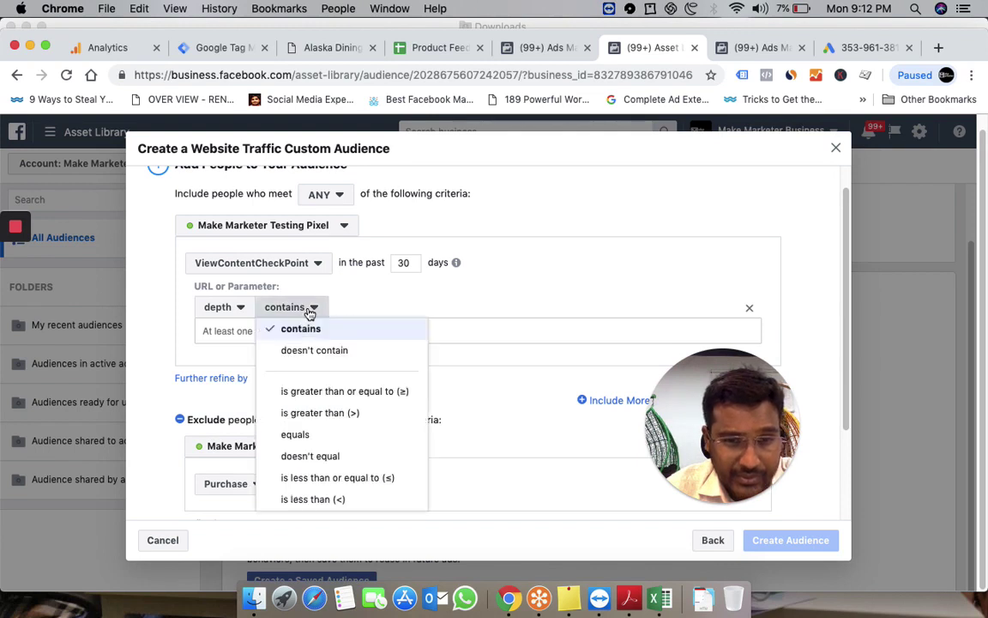
left_click(362, 486)
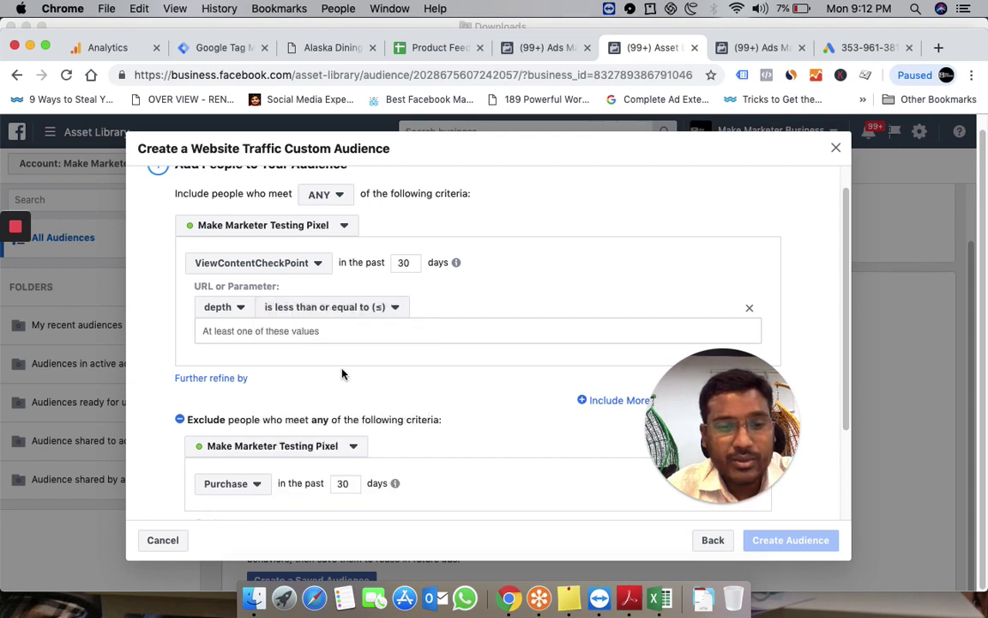
left_click(367, 309)
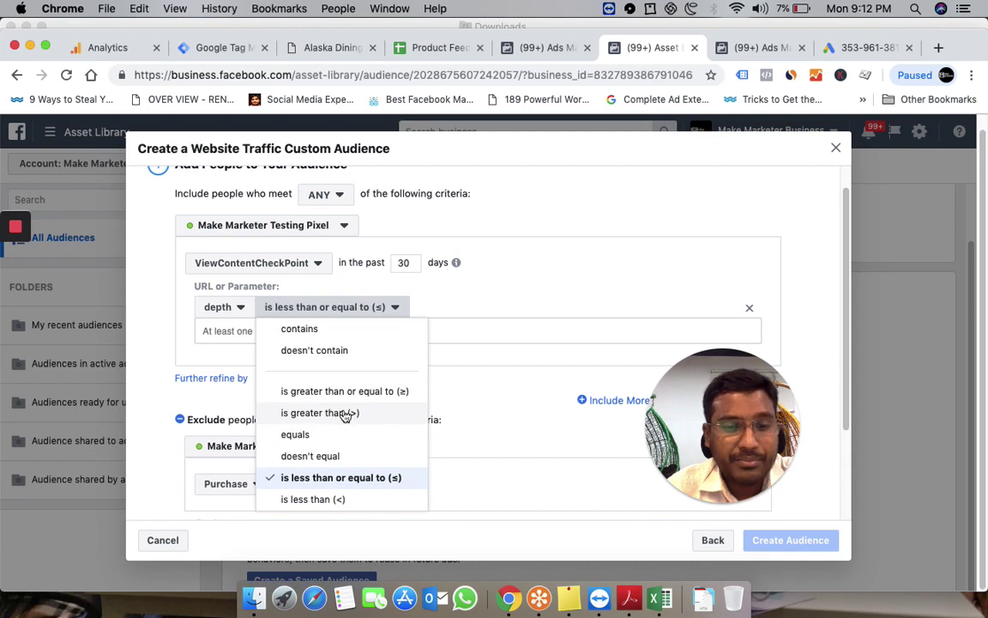
left_click(318, 412)
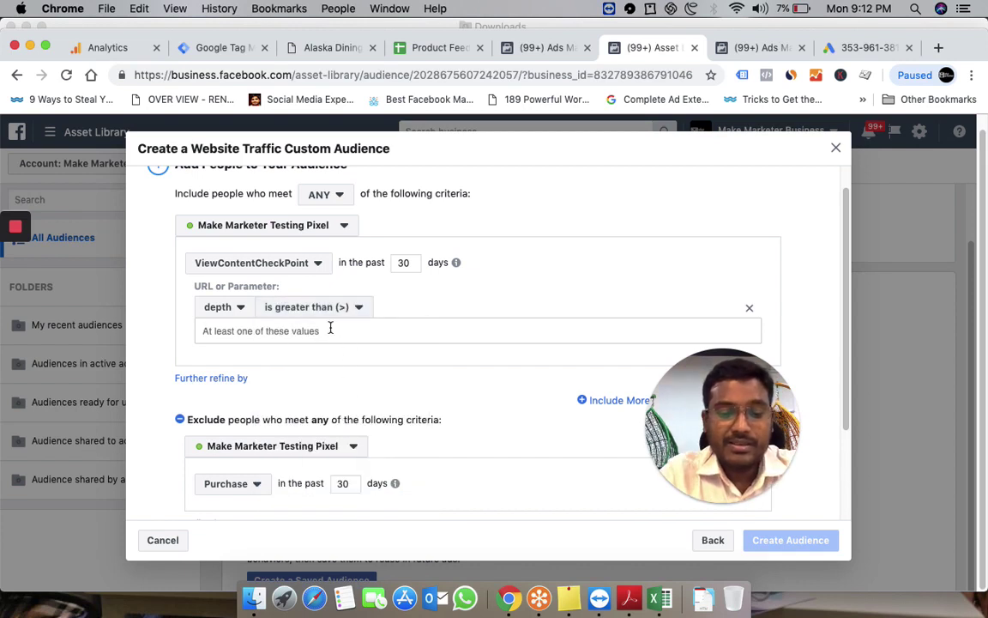
type("75")
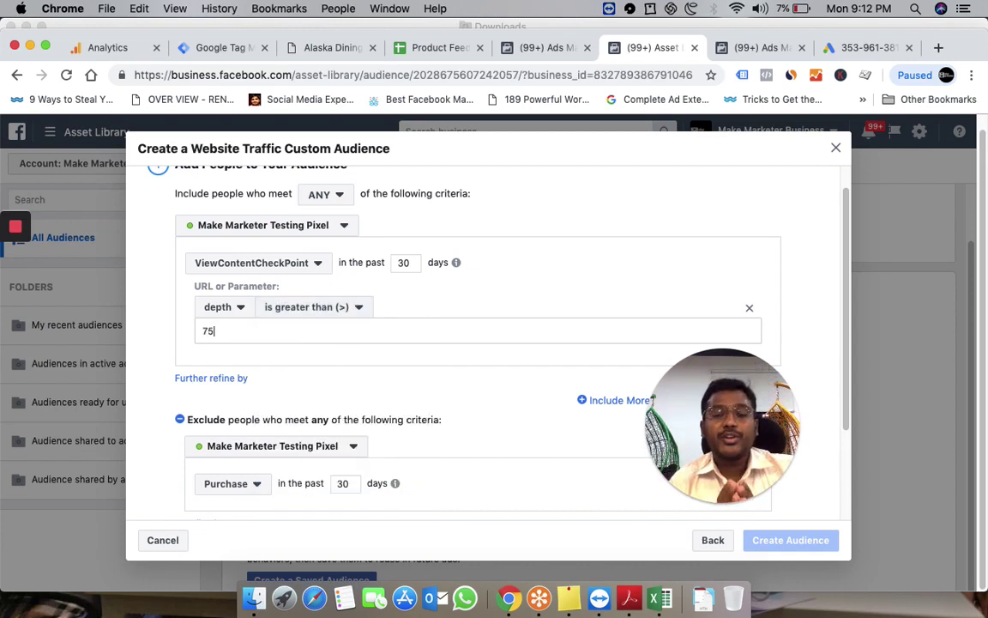